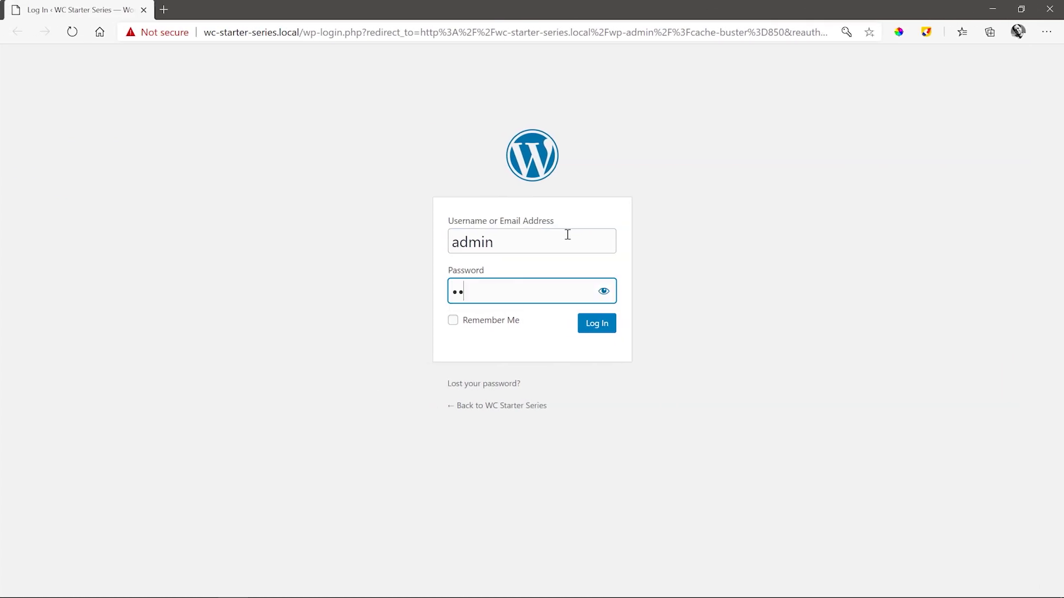
Log in to the WC Starter Series admin and dismiss Edge's save-password prompt
left_click(611, 330)
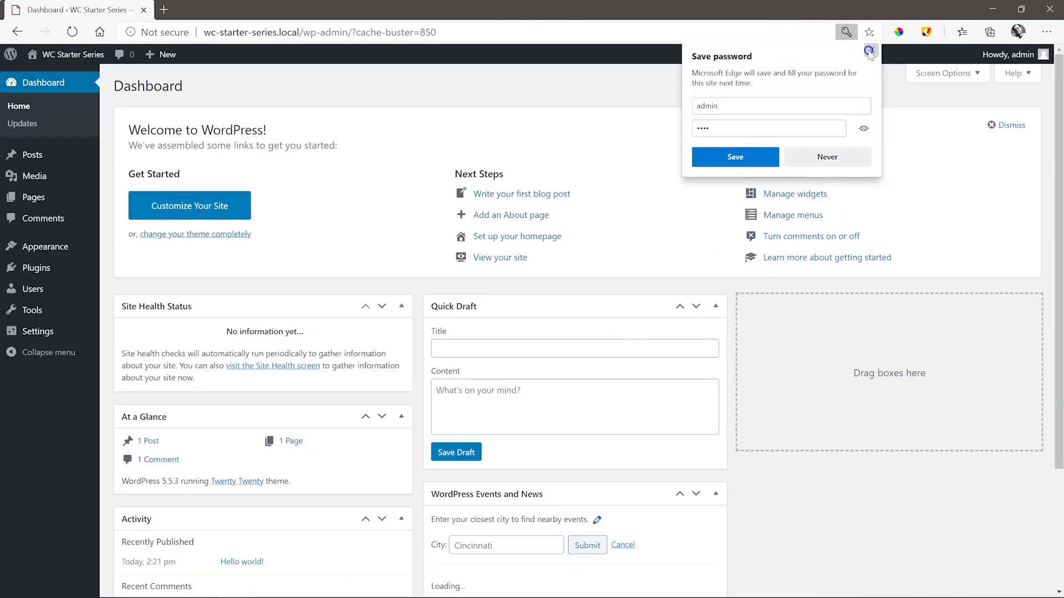
left_click(869, 51)
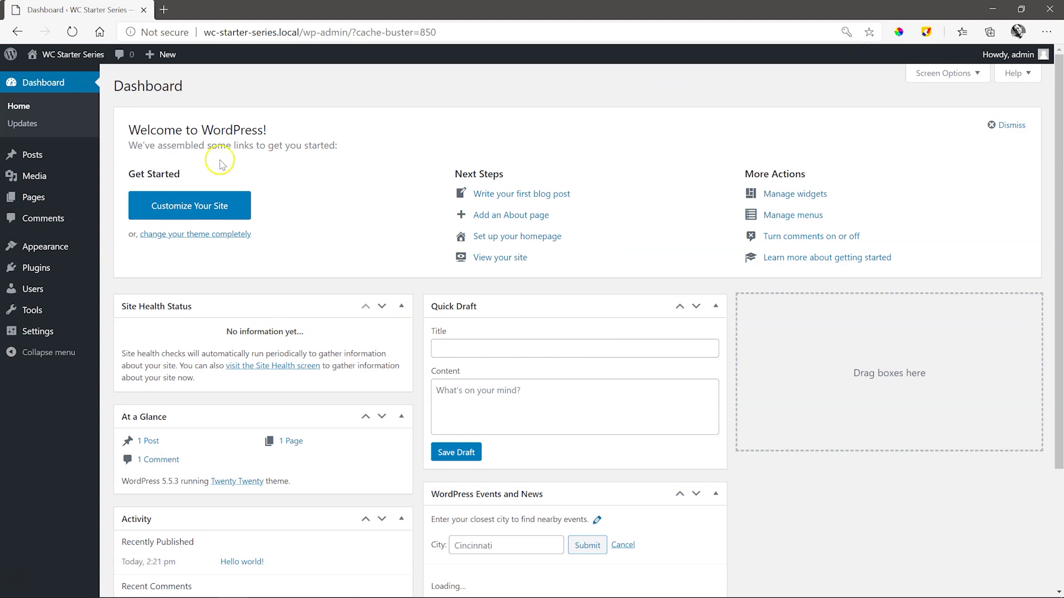
Trash the Hello world post and empty the posts trash
left_click(119, 158)
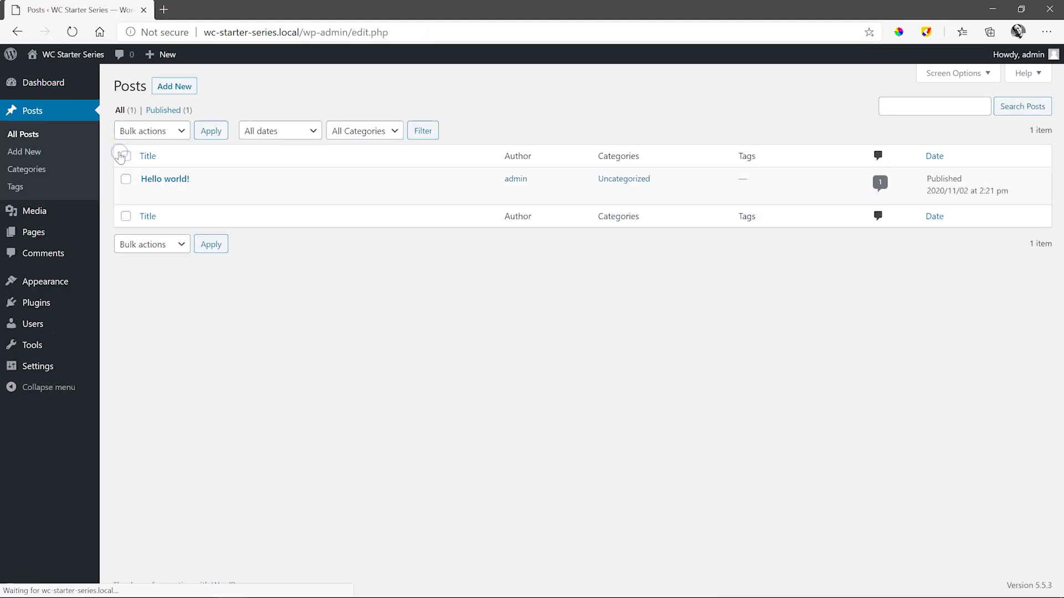
left_click(213, 196)
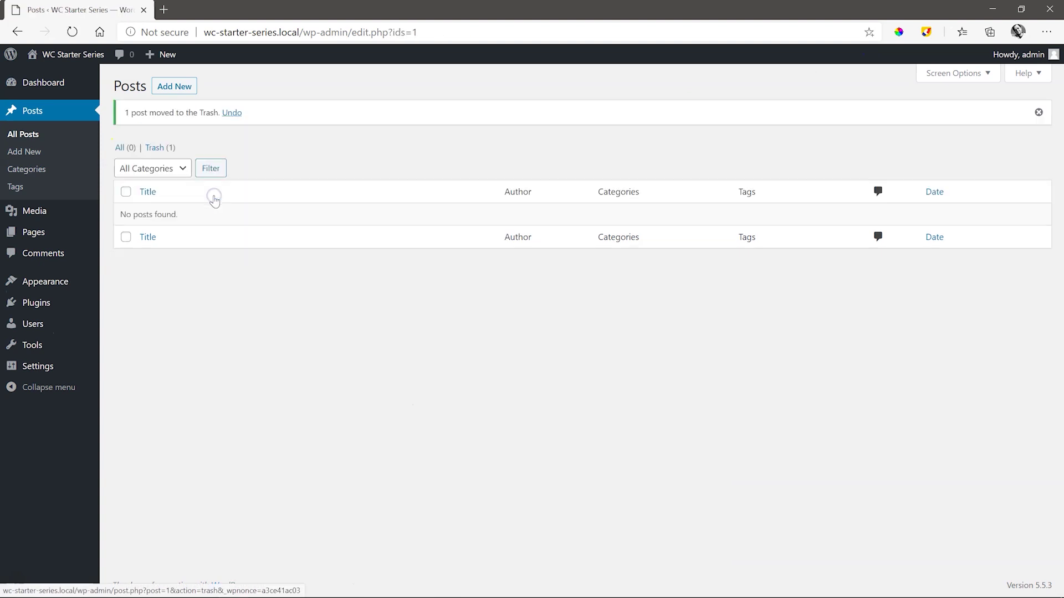
left_click(160, 145)
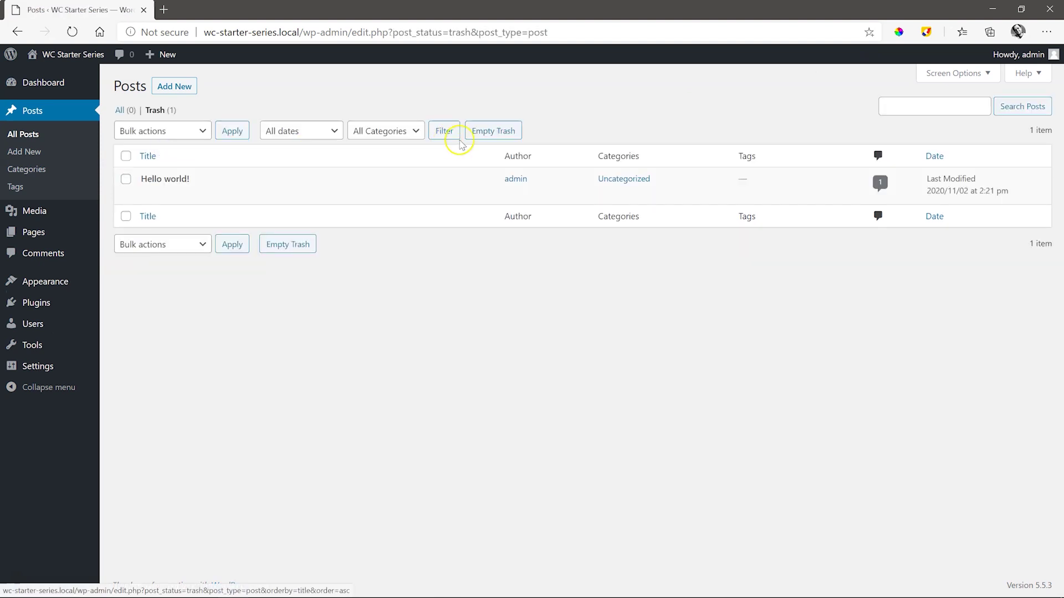
left_click(482, 131)
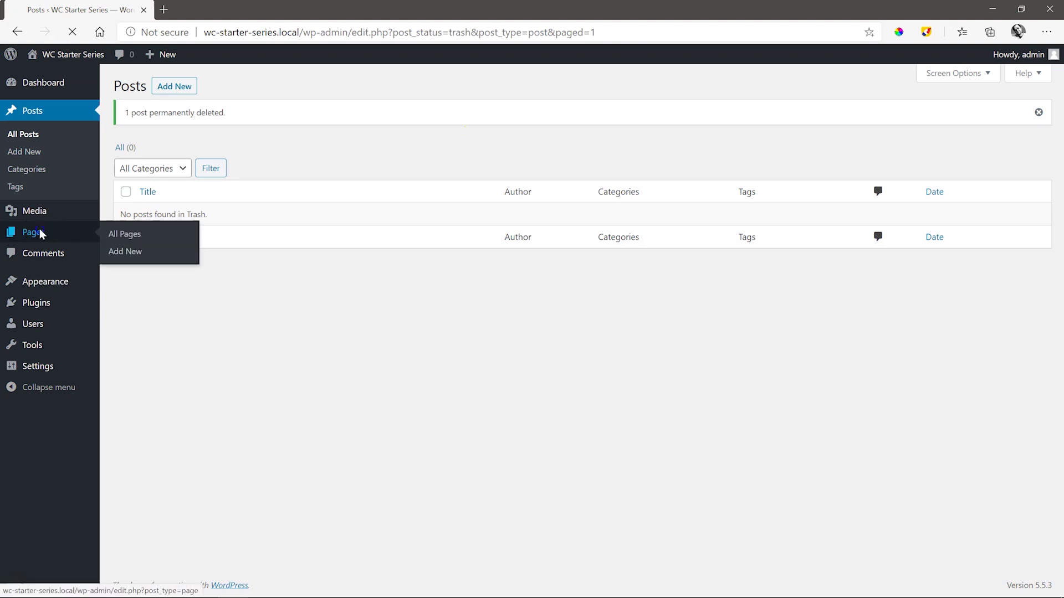
Bulk-move both pages to the trash and permanently empty the pages trash
left_click(41, 232)
left_click(125, 156)
left_click(147, 130)
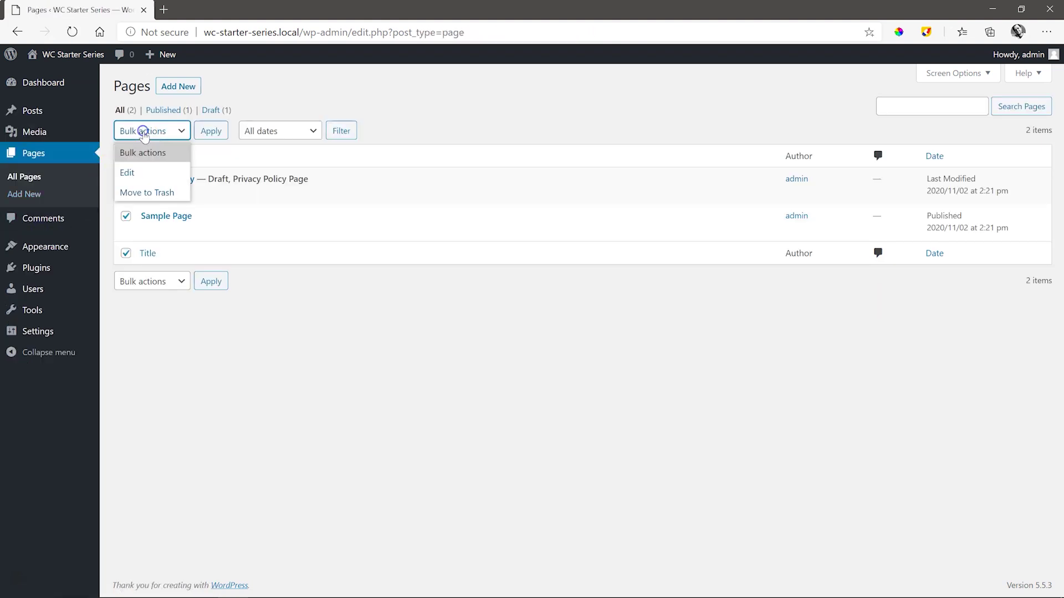
left_click(141, 191)
left_click(209, 133)
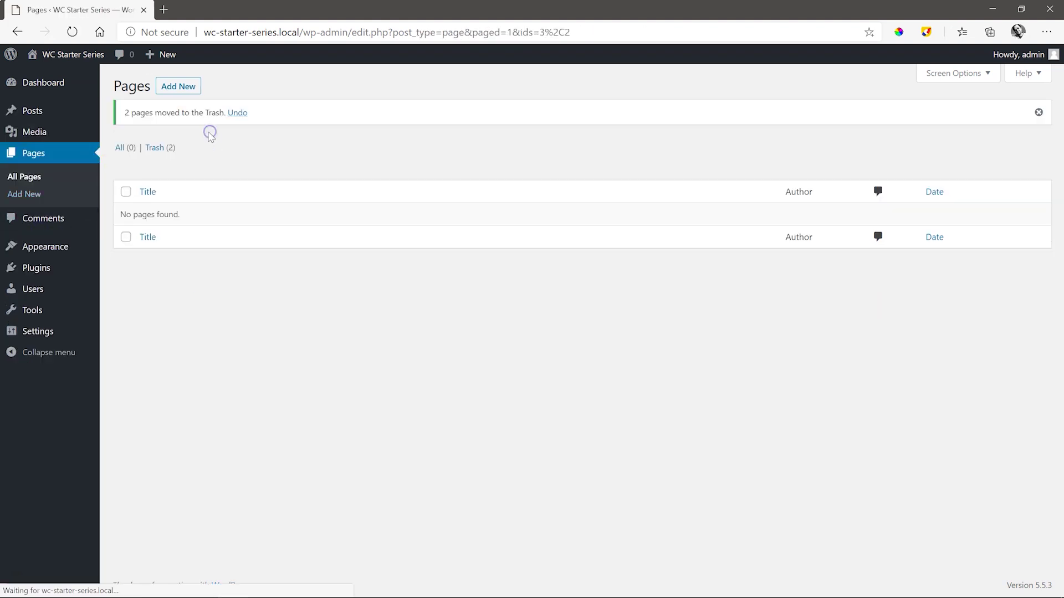
left_click(150, 146)
left_click(422, 130)
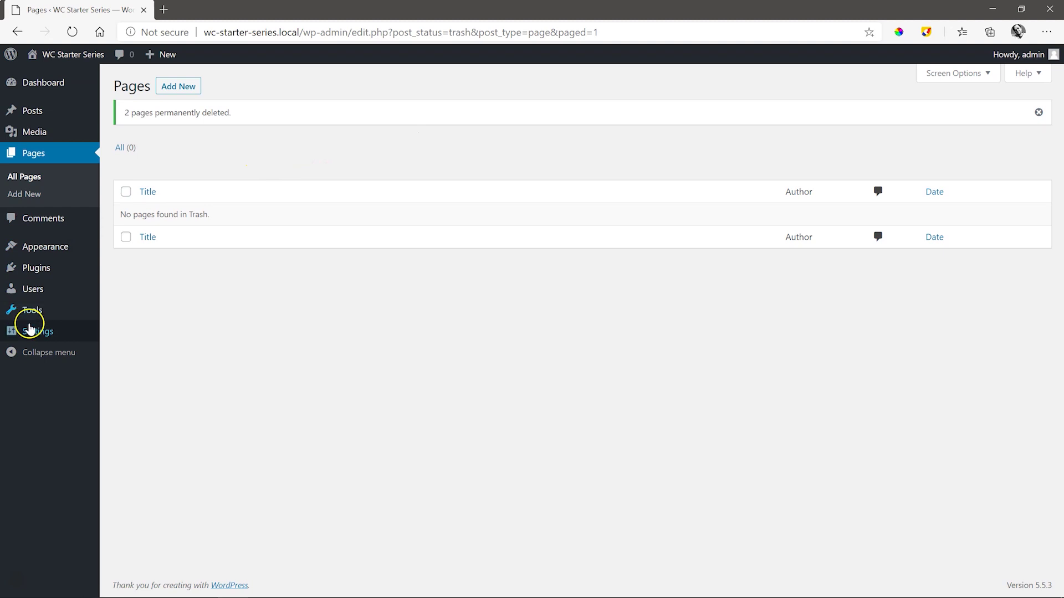
Save the Permalink Settings with the Post name structure selected
mouse_move(31, 338)
left_click(124, 420)
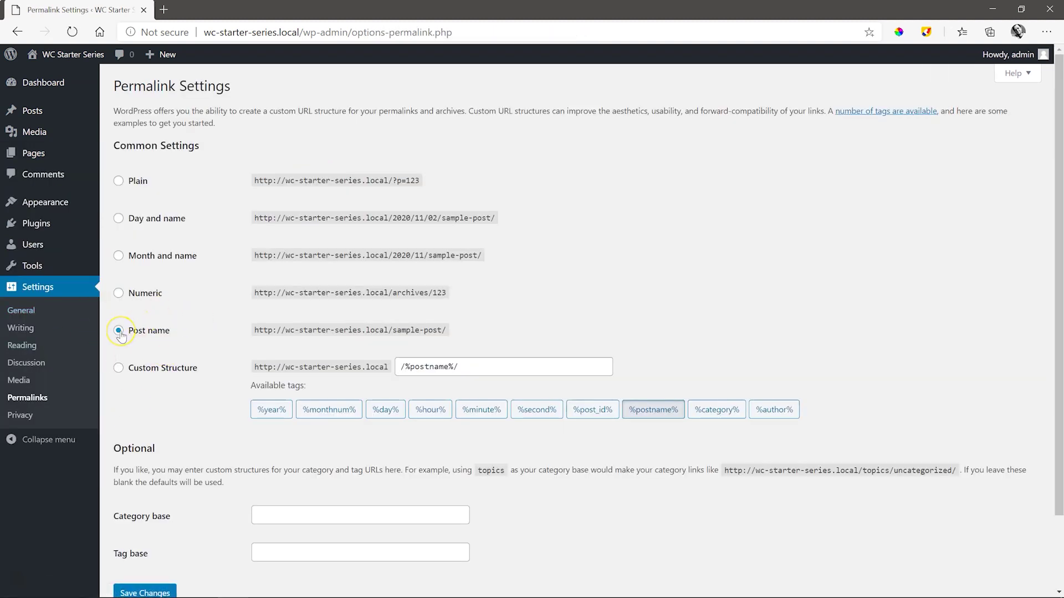
scroll(121, 337, "down", 2)
left_click(141, 511)
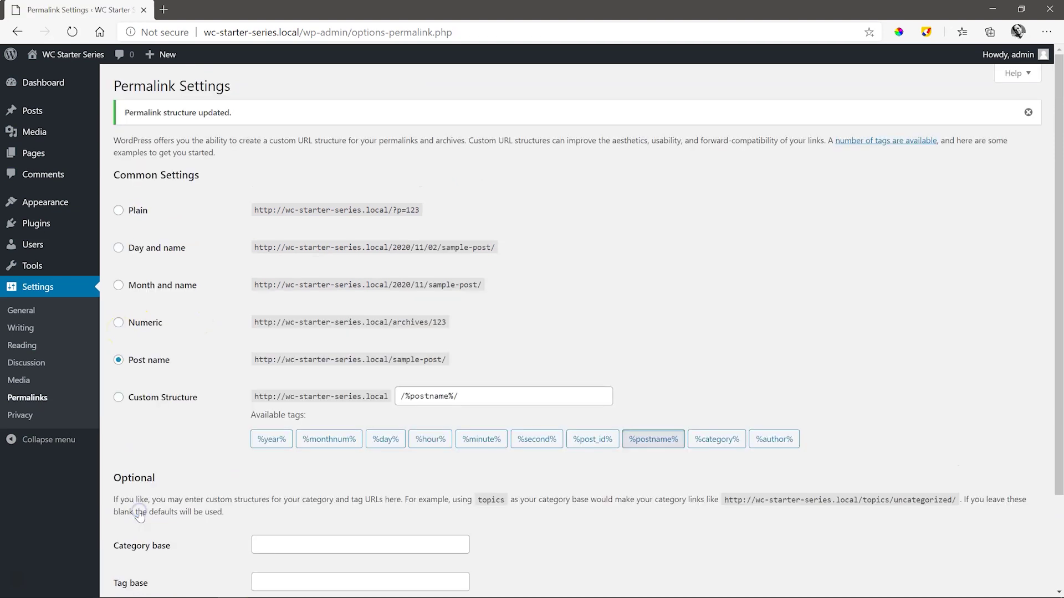
Search the plugin directory for 'Woocommerce', then install and activate WooCommerce
mouse_move(35, 223)
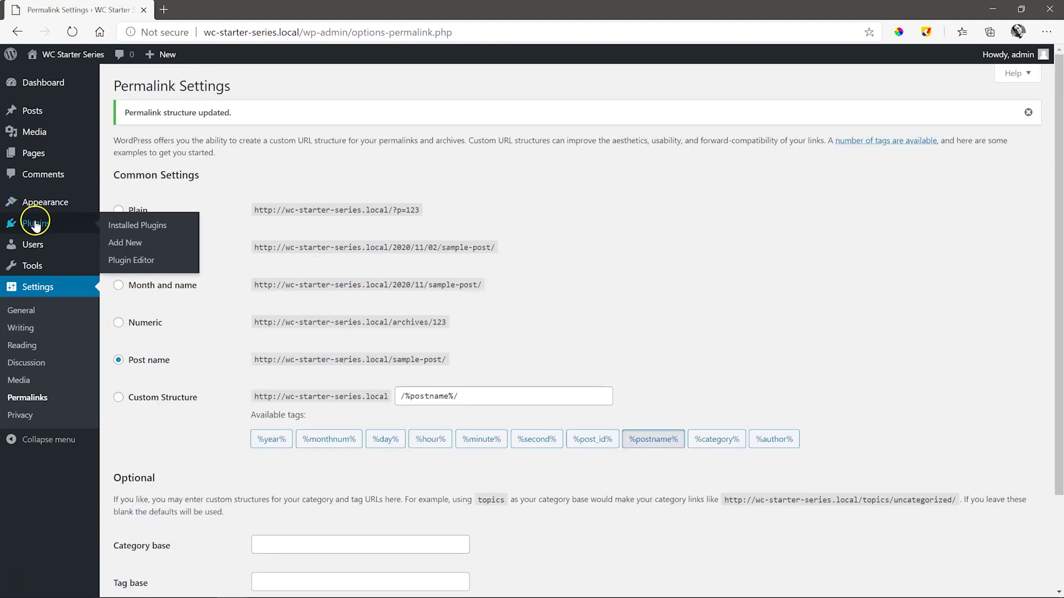
left_click(125, 245)
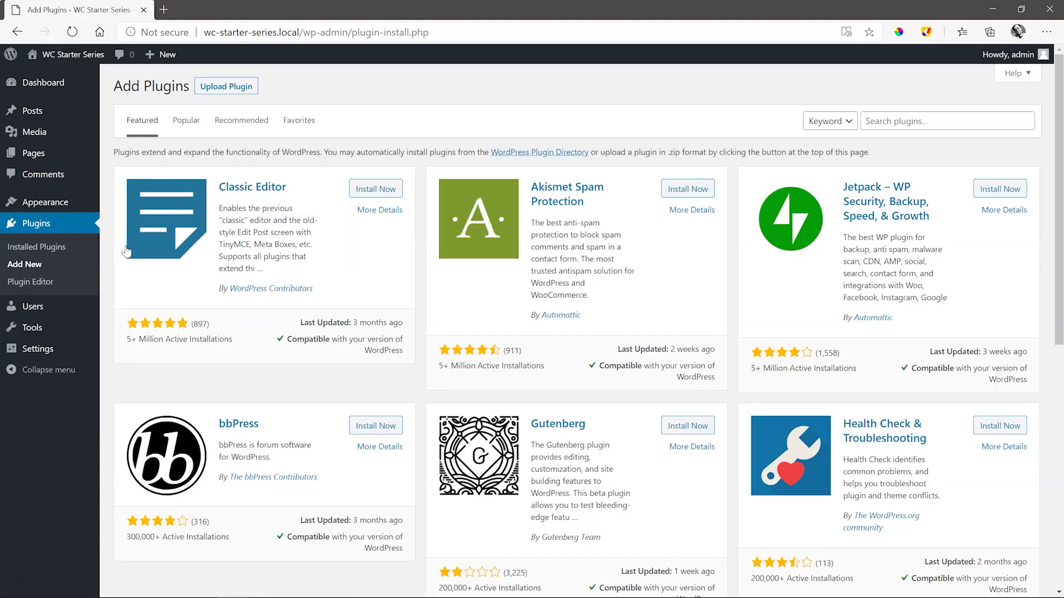
left_click(912, 122)
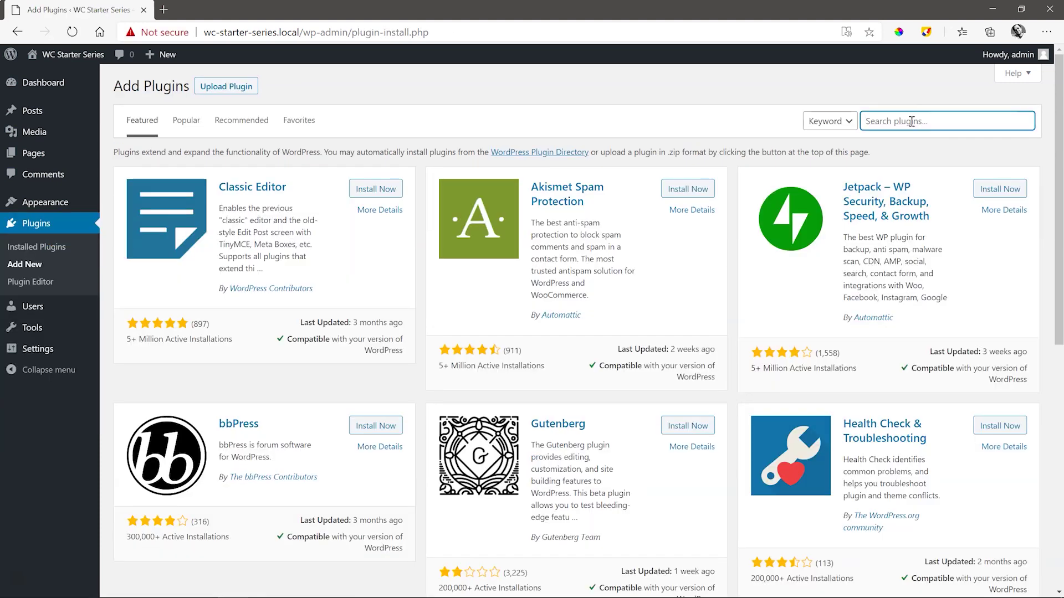
type("Woocomm")
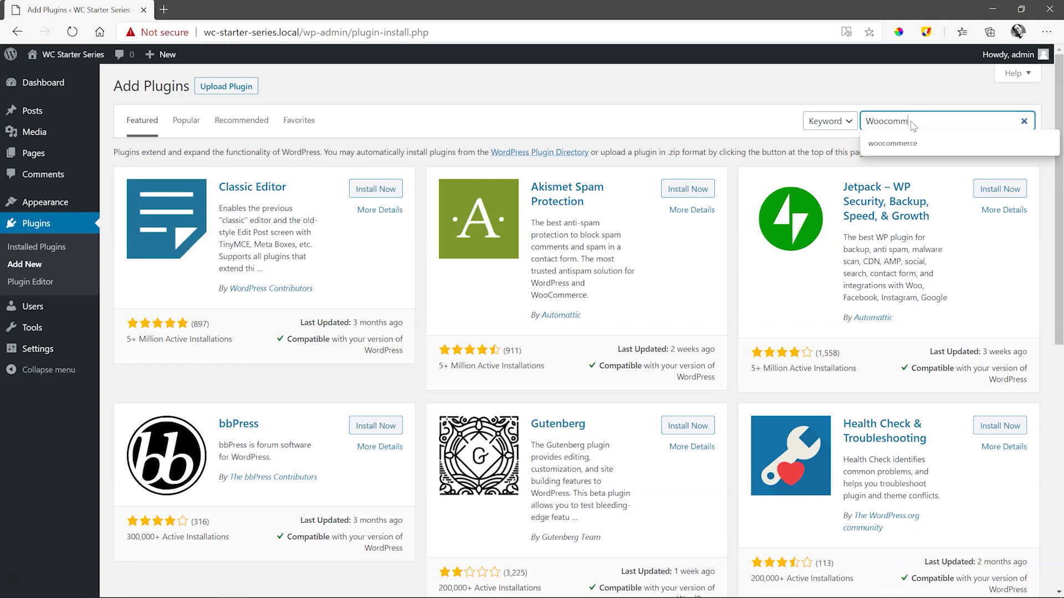
type("erce")
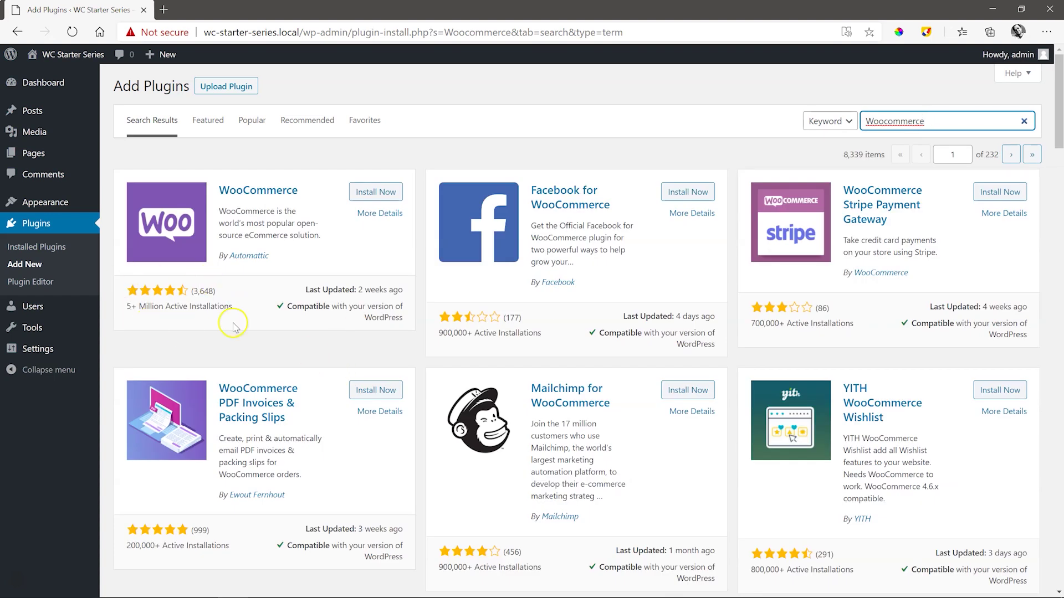
left_click(366, 189)
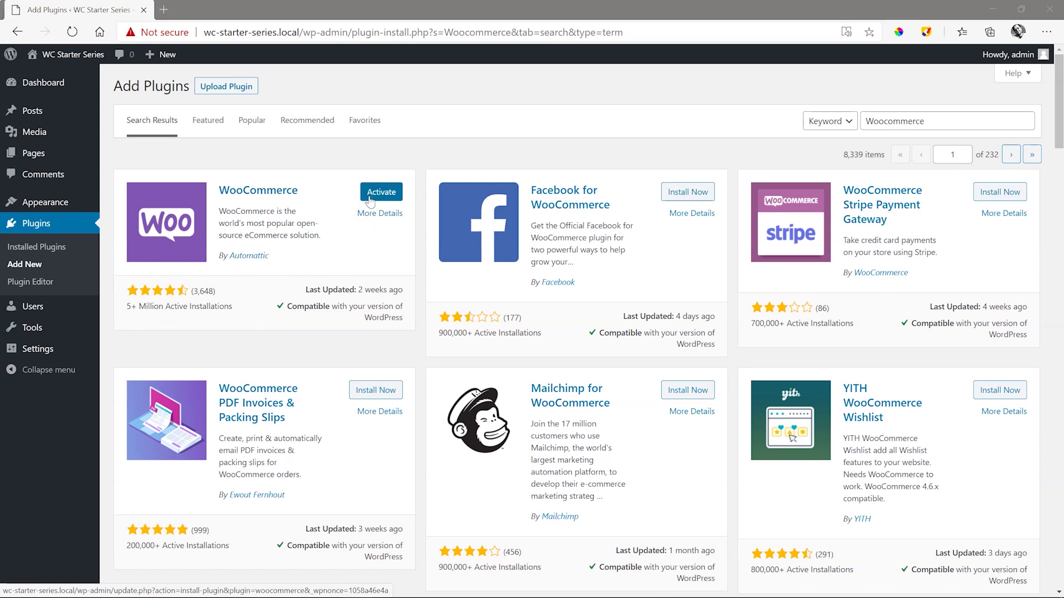
left_click(369, 194)
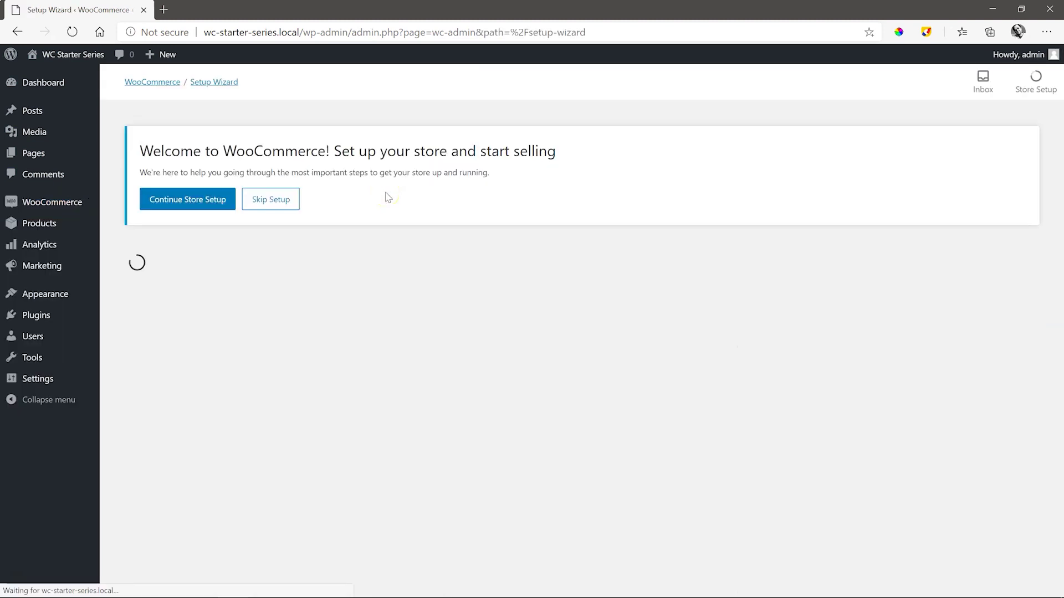
Enter the store's first and second address lines
left_click(462, 202)
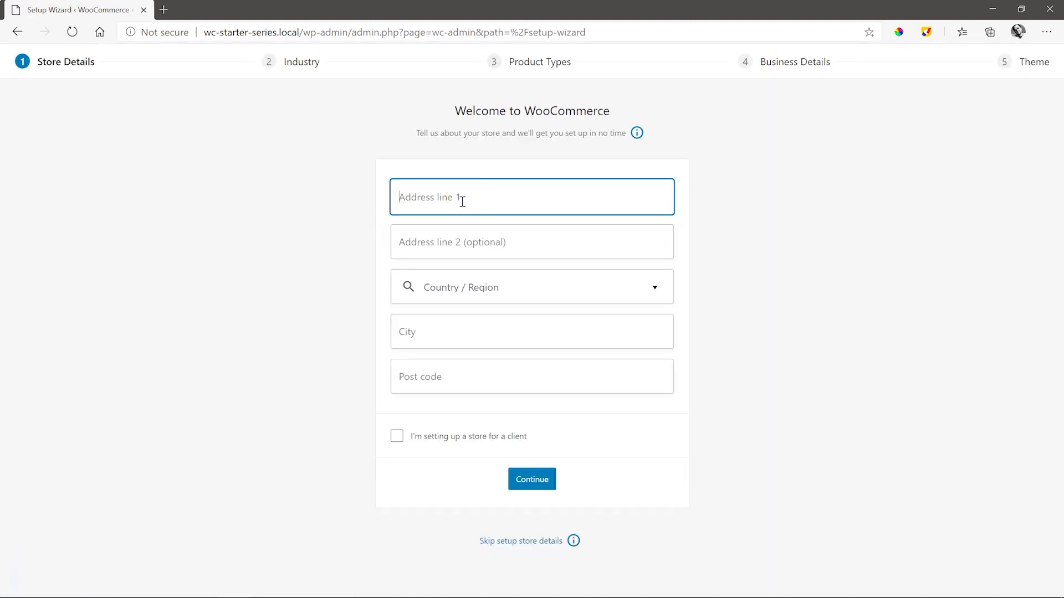
type("414")
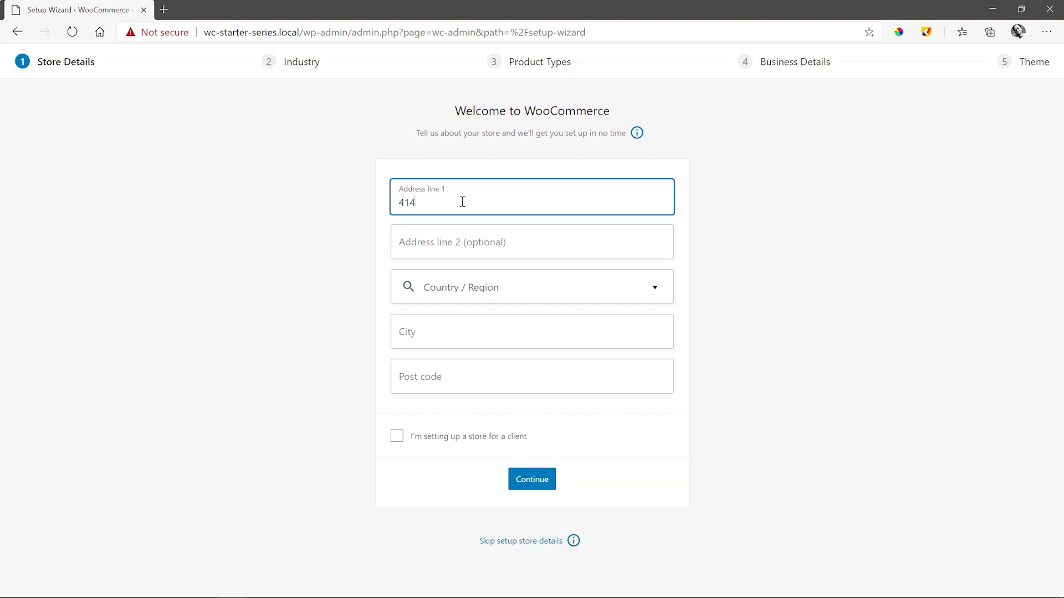
type(" Bobbejaan Street")
key("Tab")
type("Onder")
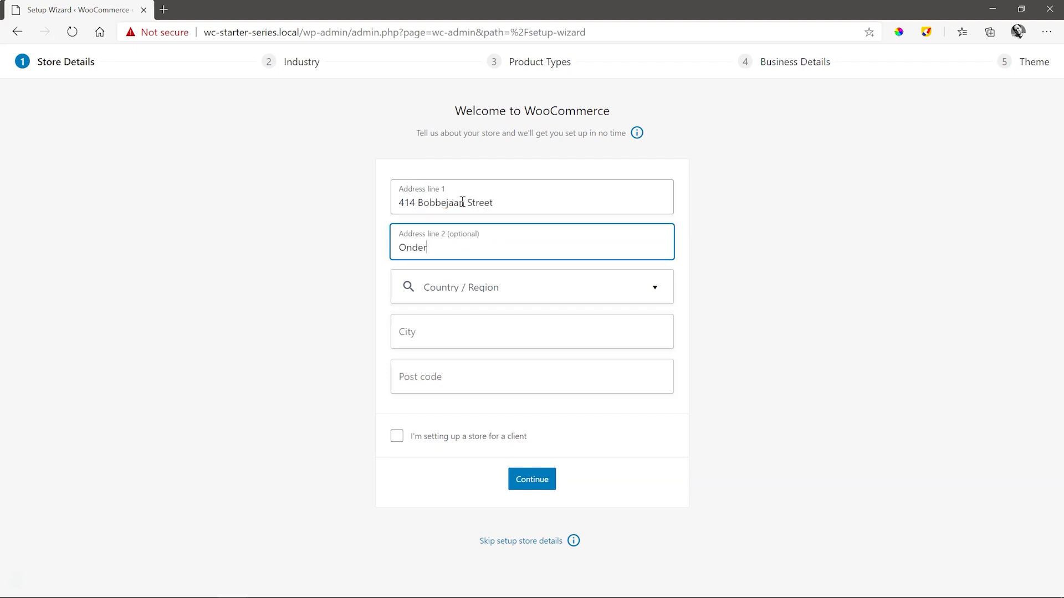
type(" Simonsberg")
Choose South Africa — Western Cape, fill in the city and post code, and submit
key("Tab")
type("south")
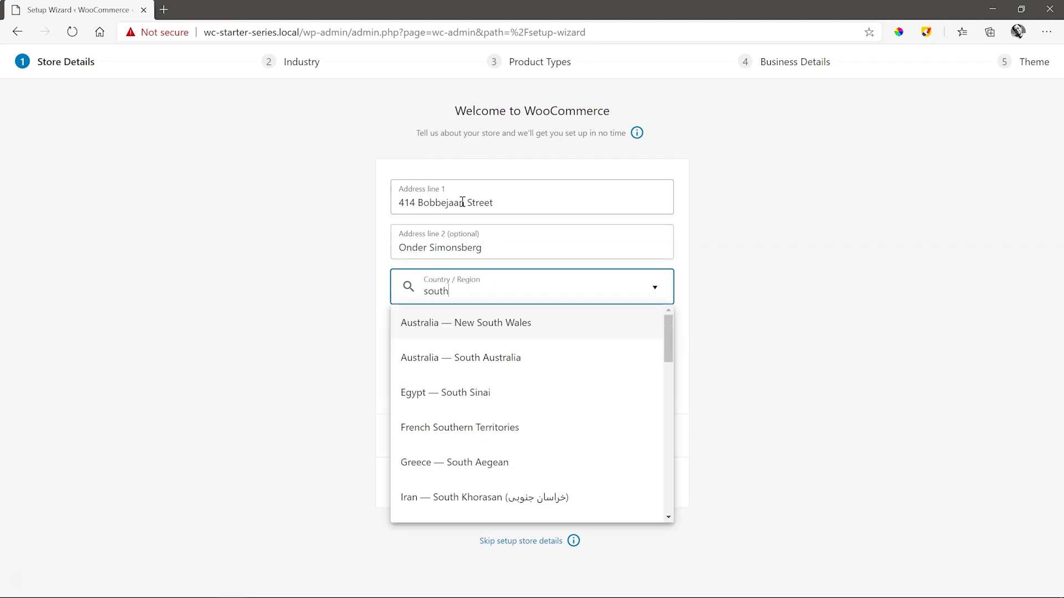
type(" africa")
scroll(595, 380, "down", 2)
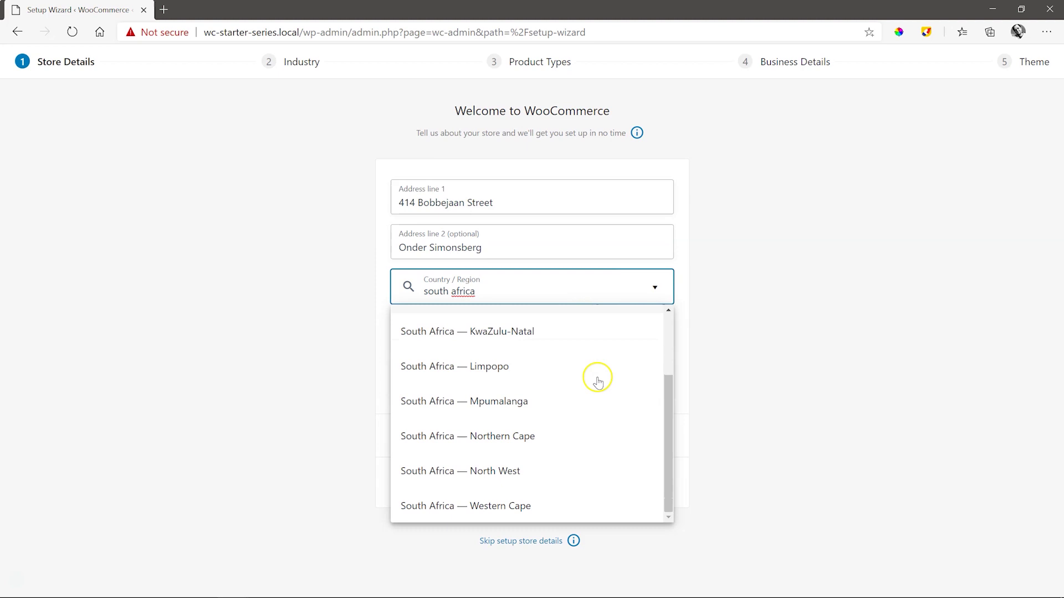
left_click(529, 503)
left_click(474, 328)
type("S")
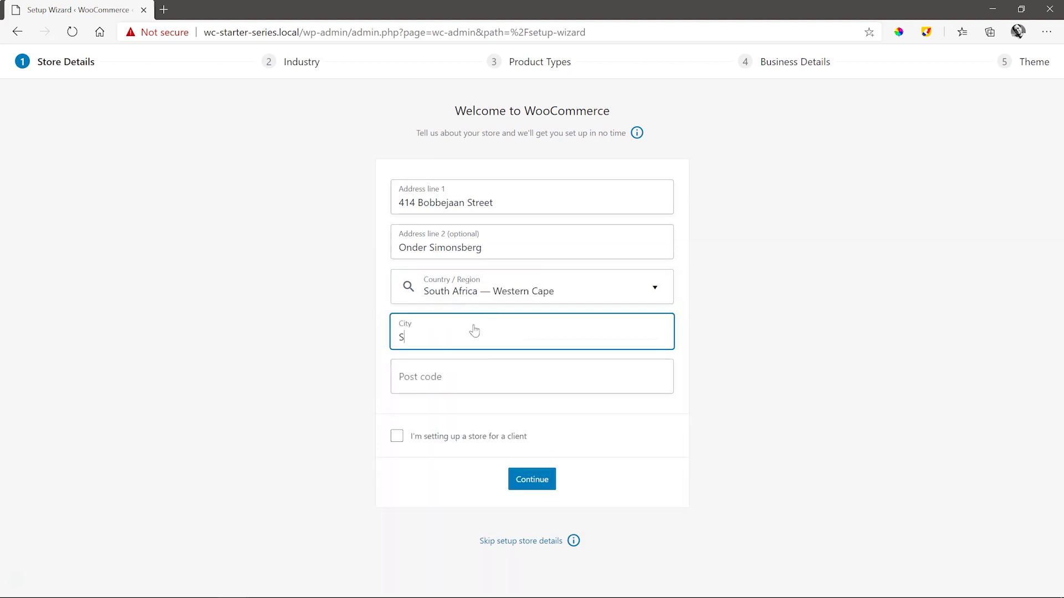
type("tellenbosch")
key("Tab")
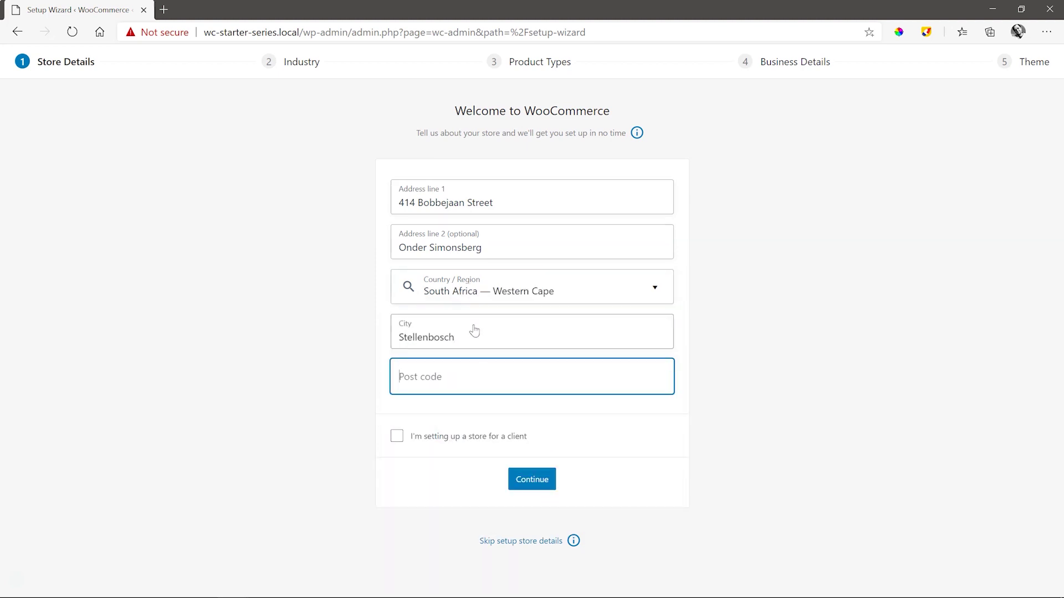
type("7600")
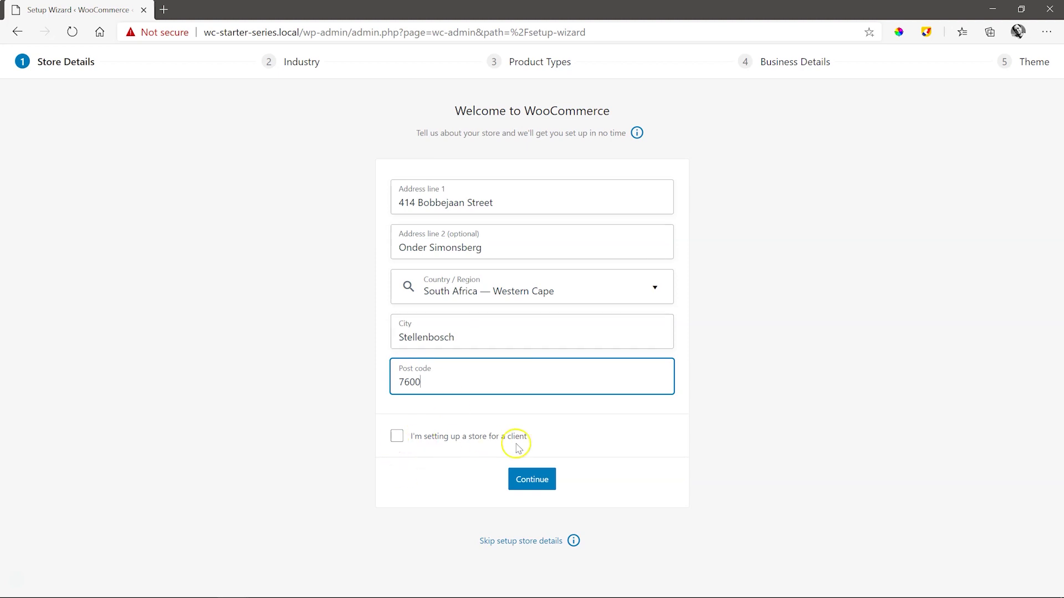
left_click(521, 482)
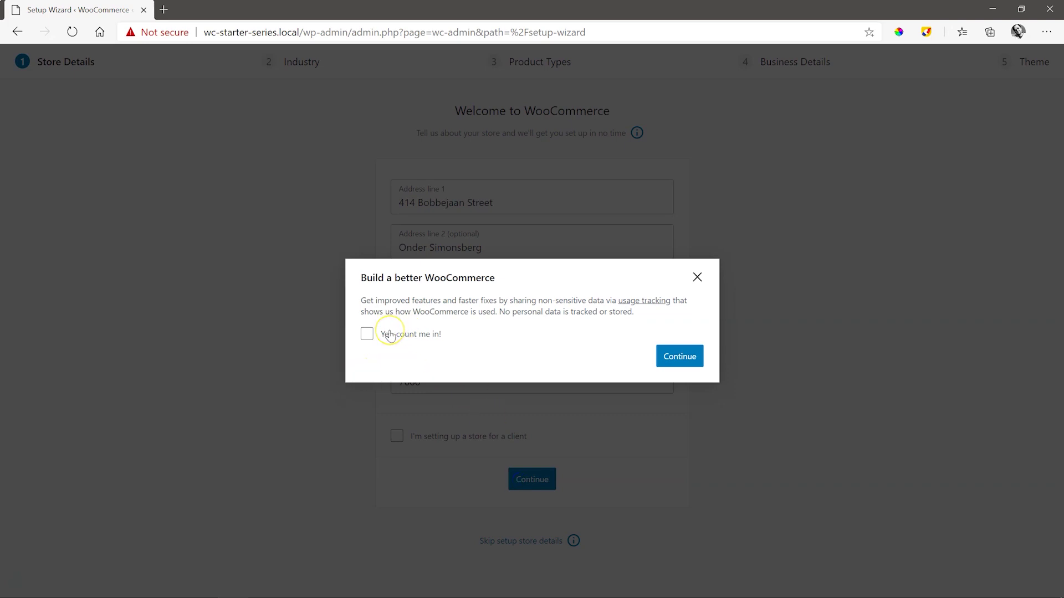
Get past usage tracking and leave Fashion, apparel, and accessories as the only industry
left_click(682, 365)
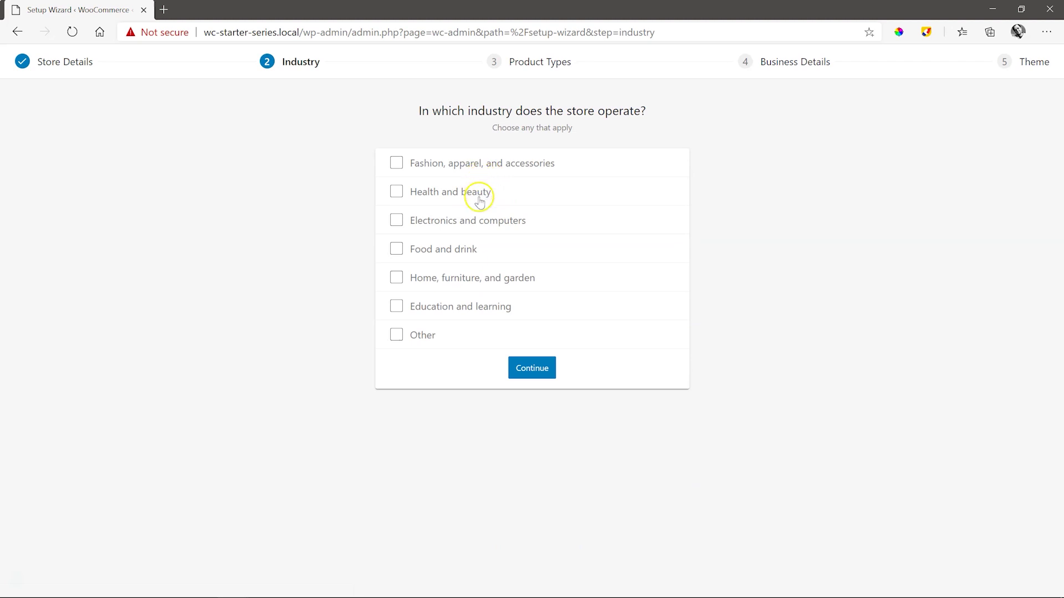
left_click(396, 163)
left_click(396, 192)
left_click(398, 215)
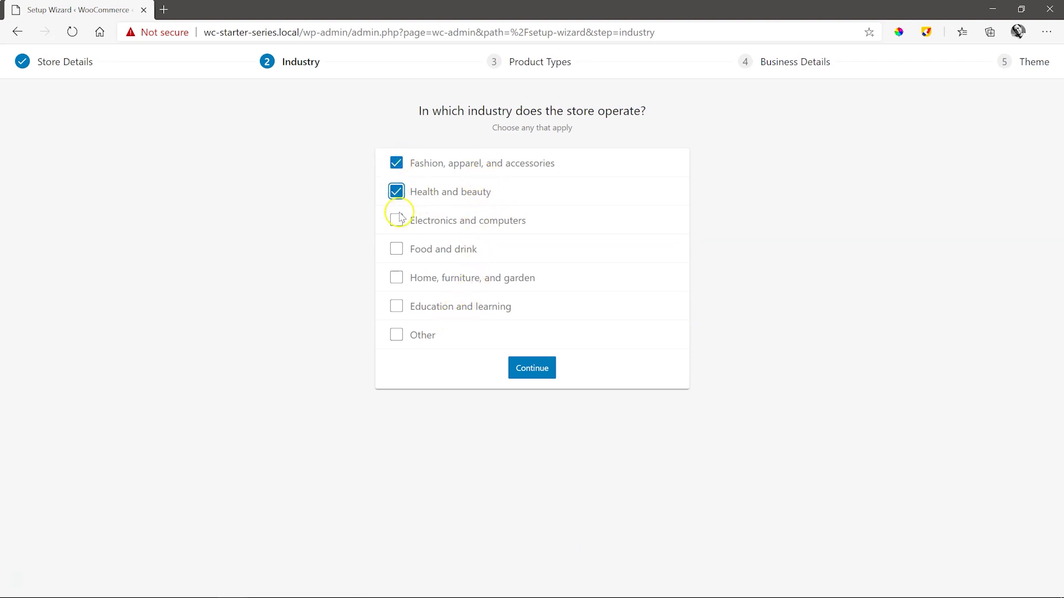
left_click(398, 216)
left_click(394, 194)
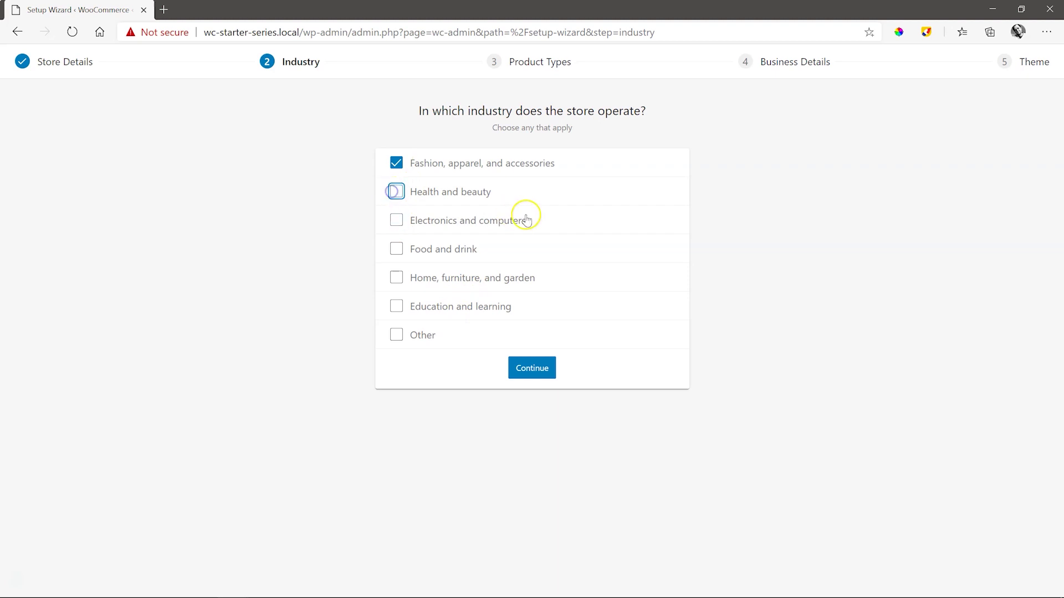
left_click(531, 370)
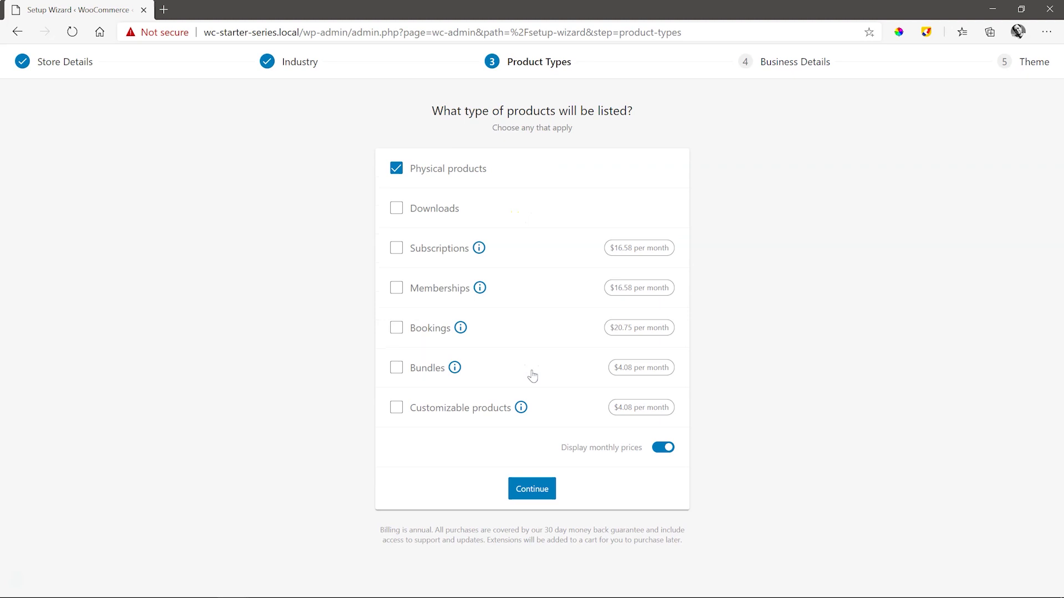
Keep Physical products as the only selected product type
left_click(774, 263)
Record 1 - 10 planned products and No for selling elsewhere
left_click(534, 493)
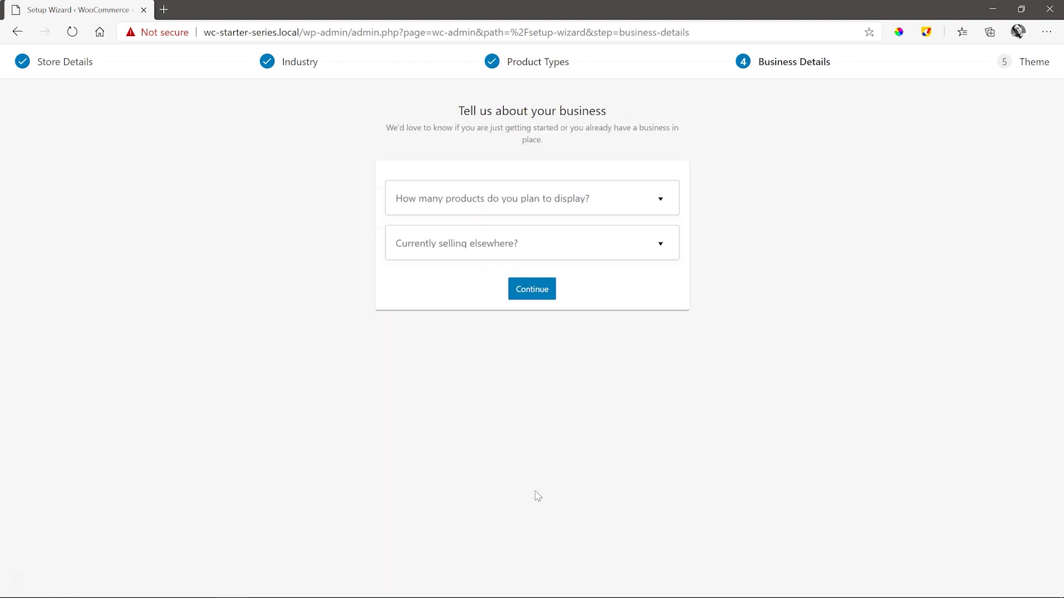
left_click(662, 200)
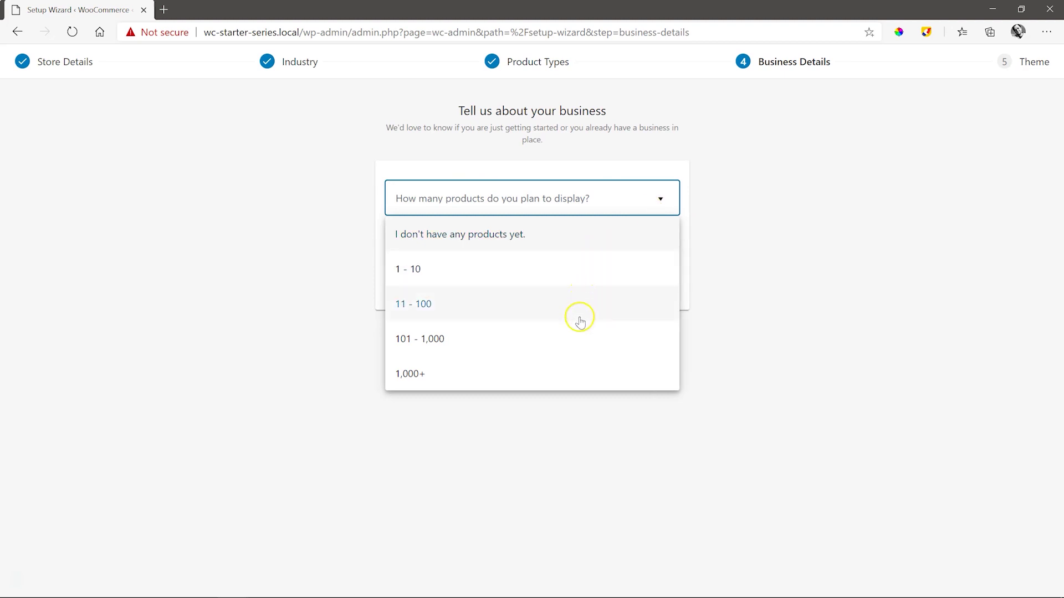
left_click(542, 277)
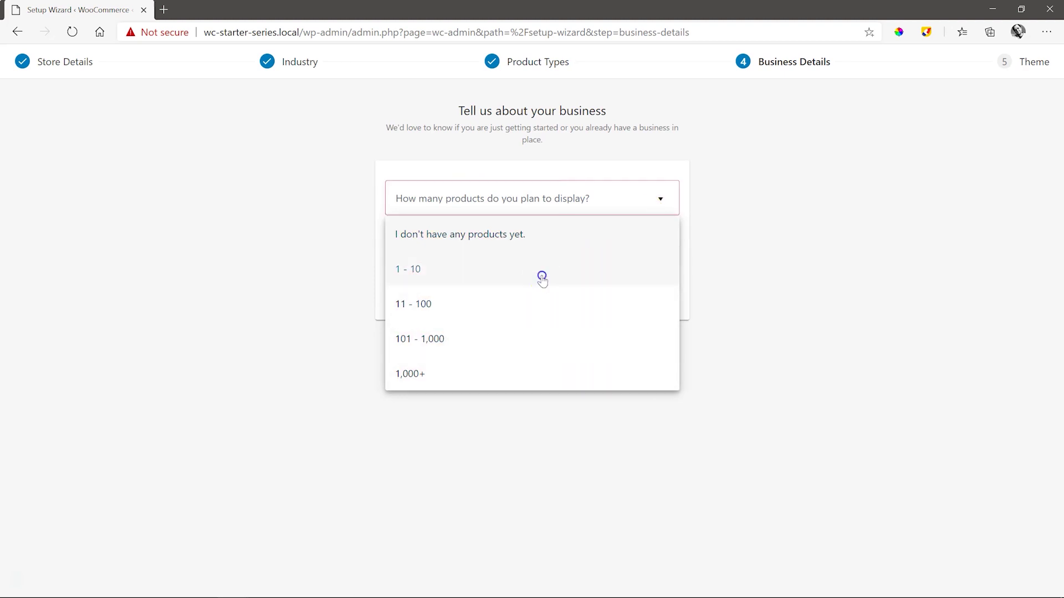
left_click(658, 245)
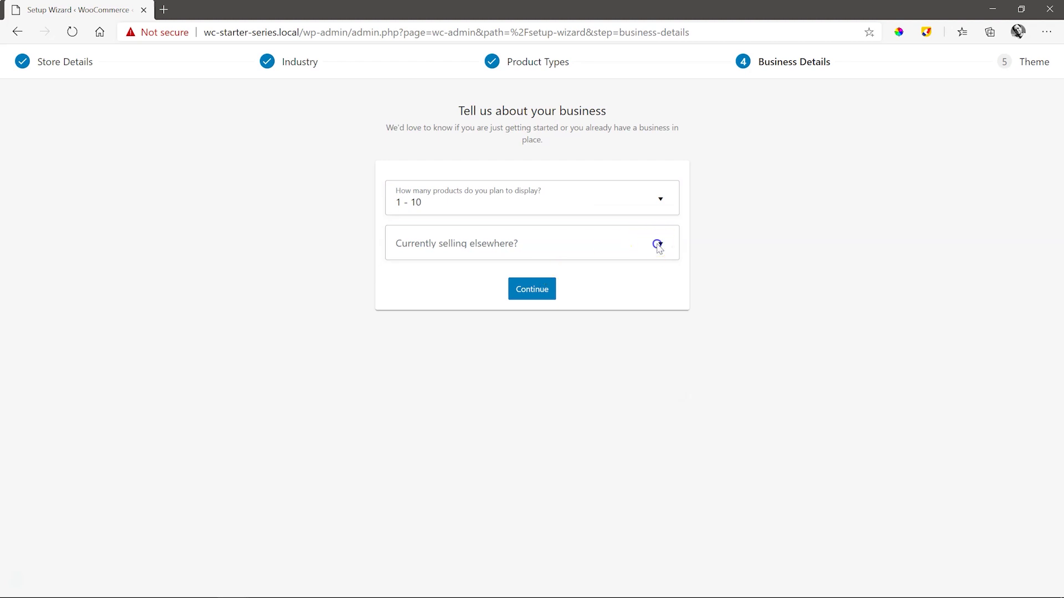
left_click(544, 285)
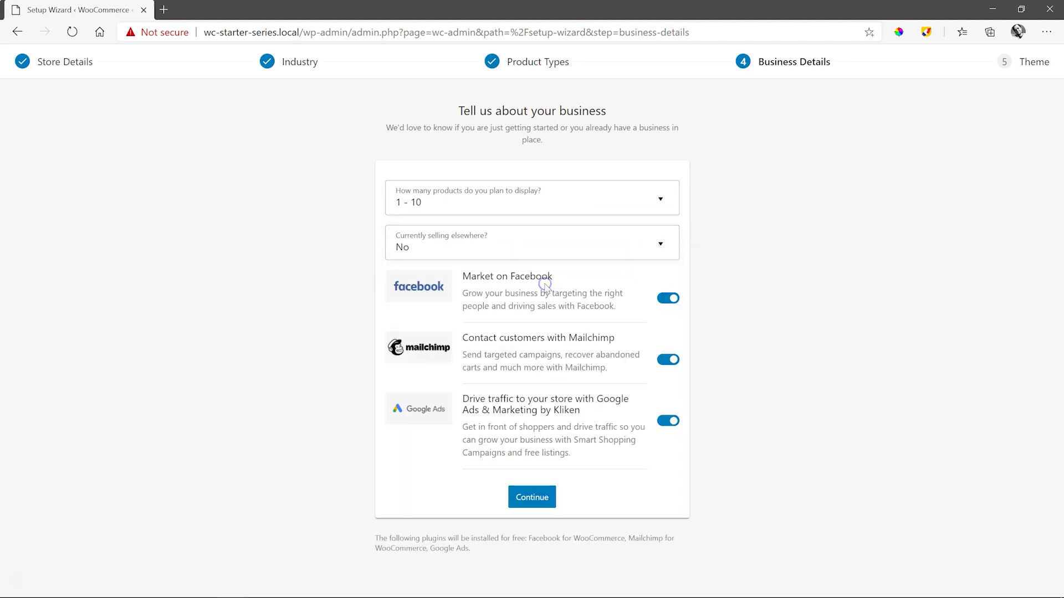
Switch off the Facebook, Mailchimp and Google Ads plugins and continue
left_click(670, 300)
left_click(668, 360)
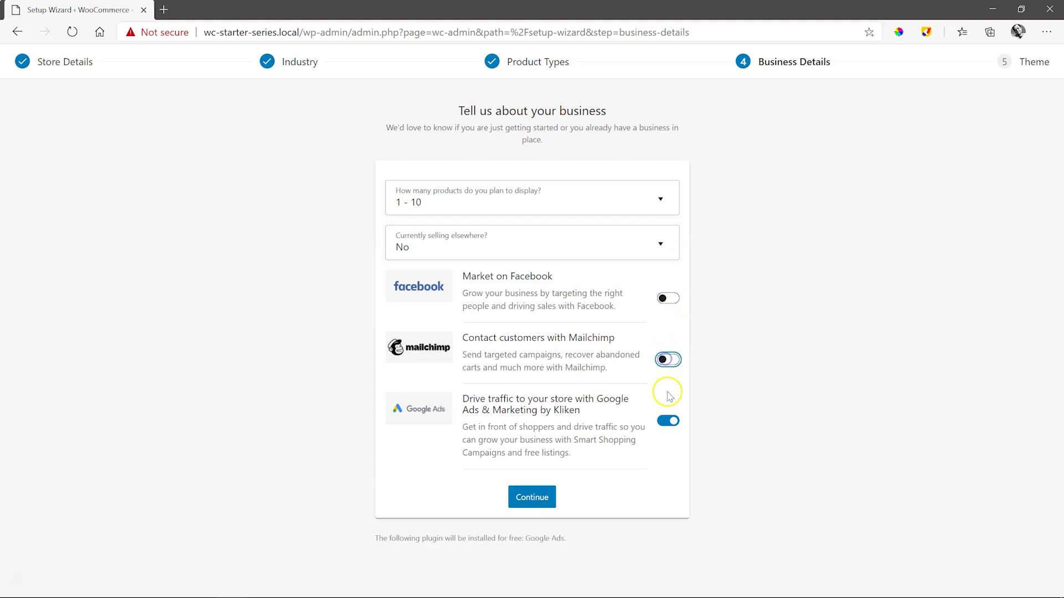
left_click(671, 421)
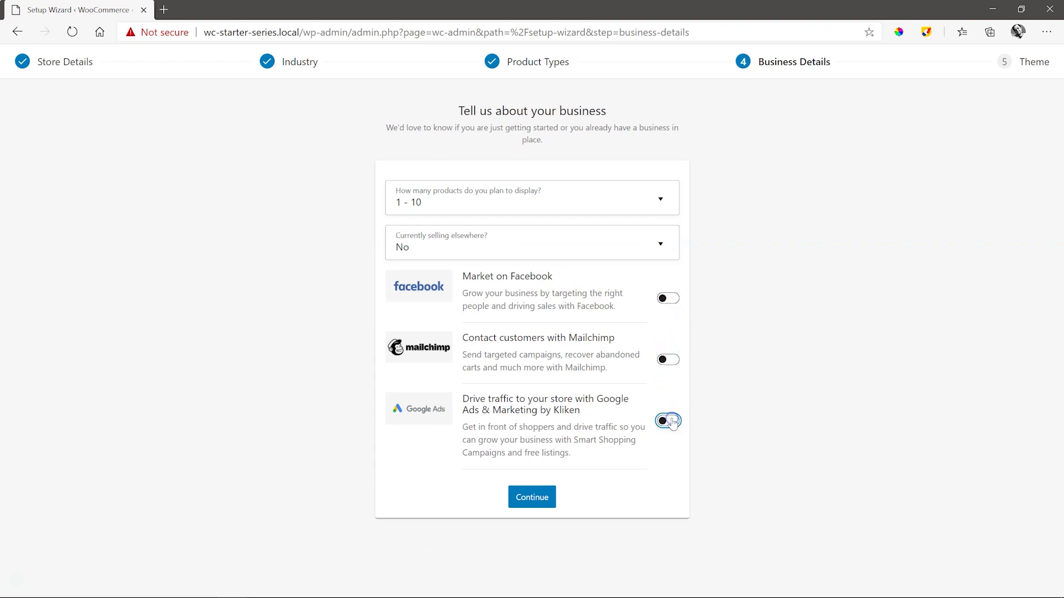
left_click(536, 499)
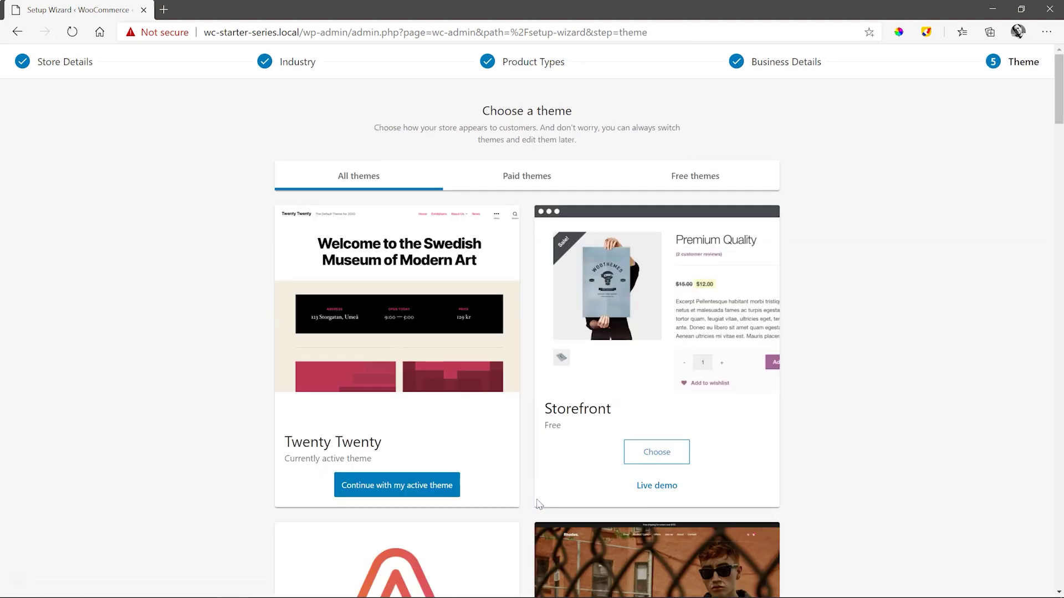
Review the theme list and highlight the active Twenty Twenty theme name
scroll(951, 357, "down", 4)
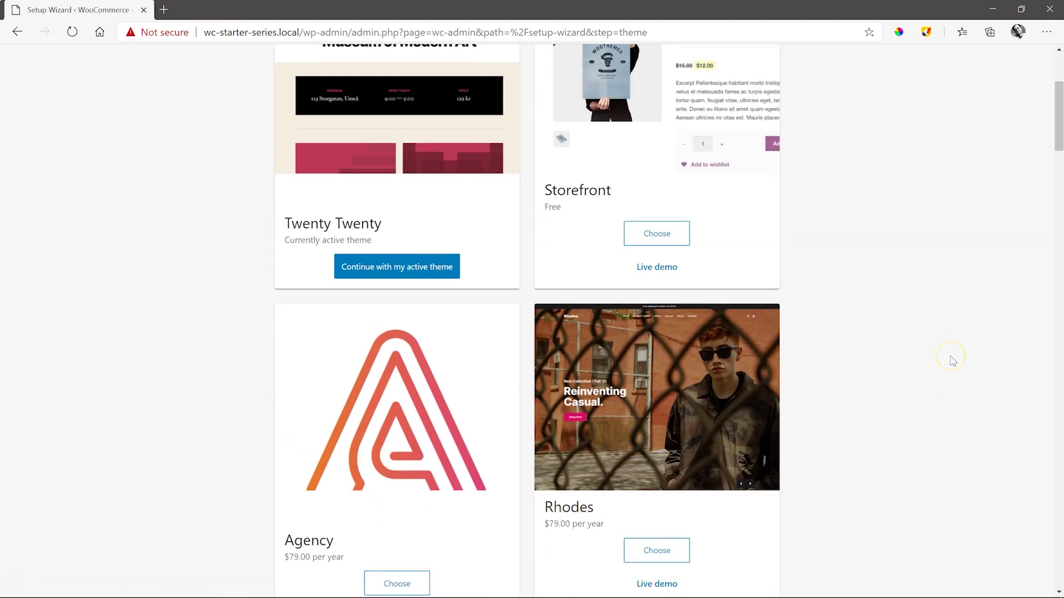
scroll(952, 362, "down", 17)
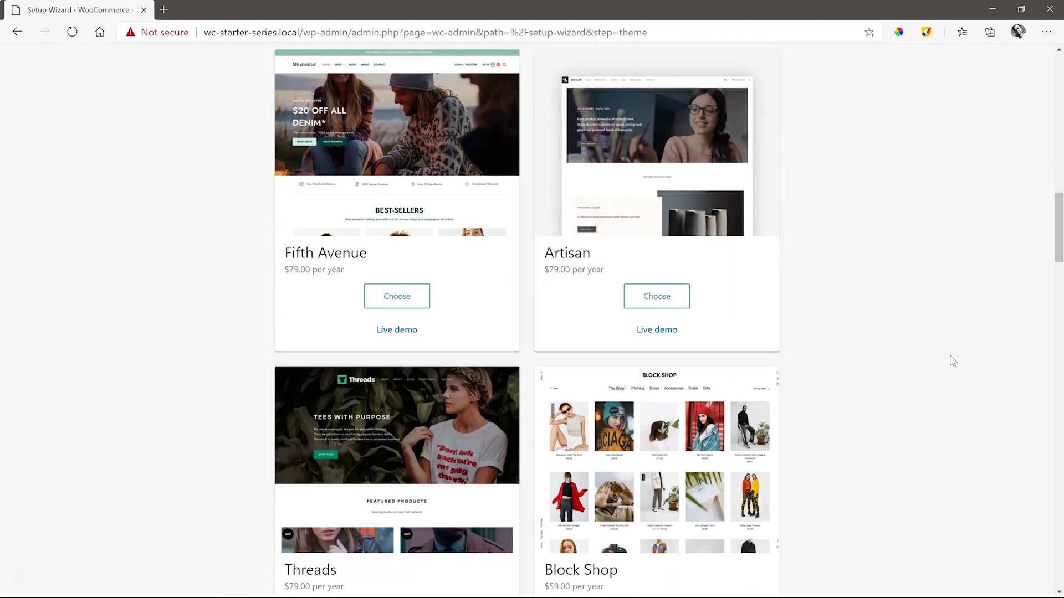
scroll(950, 360, "up", 20)
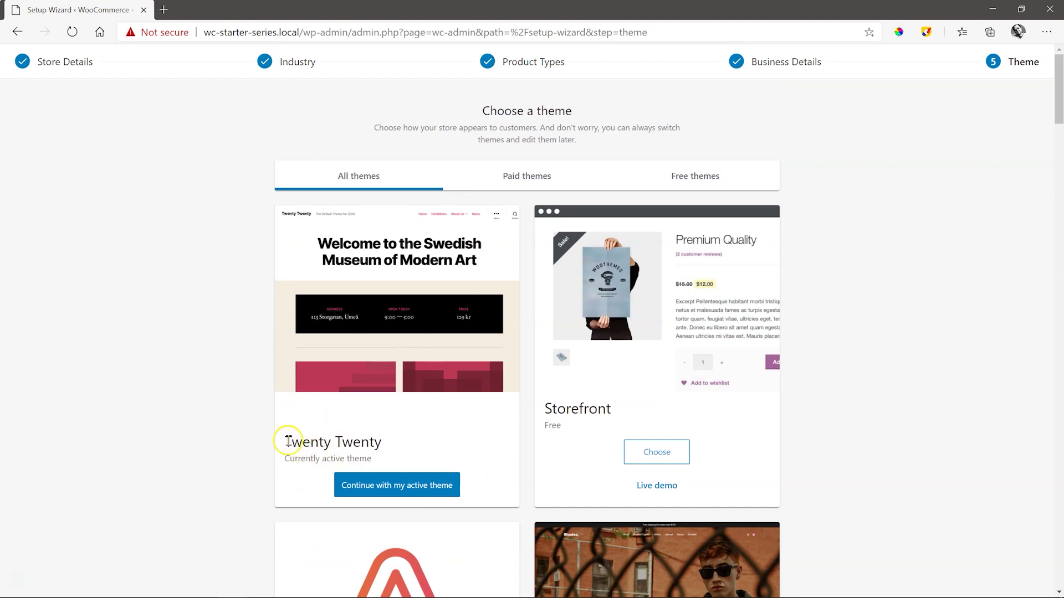
left_click_drag(281, 441, 390, 444)
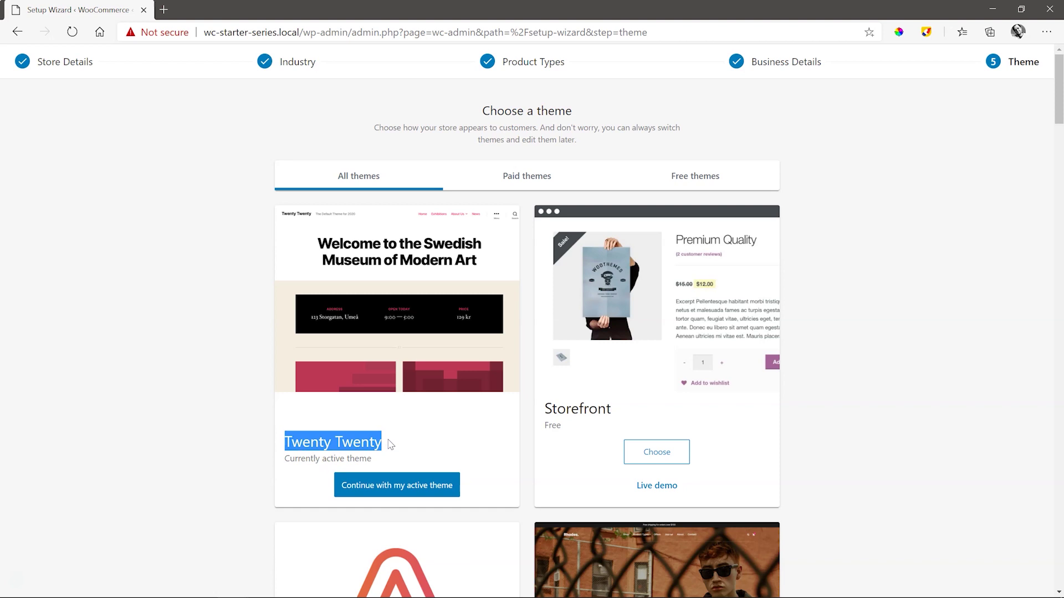
Continue with the active Twenty Twenty theme
left_click(381, 487)
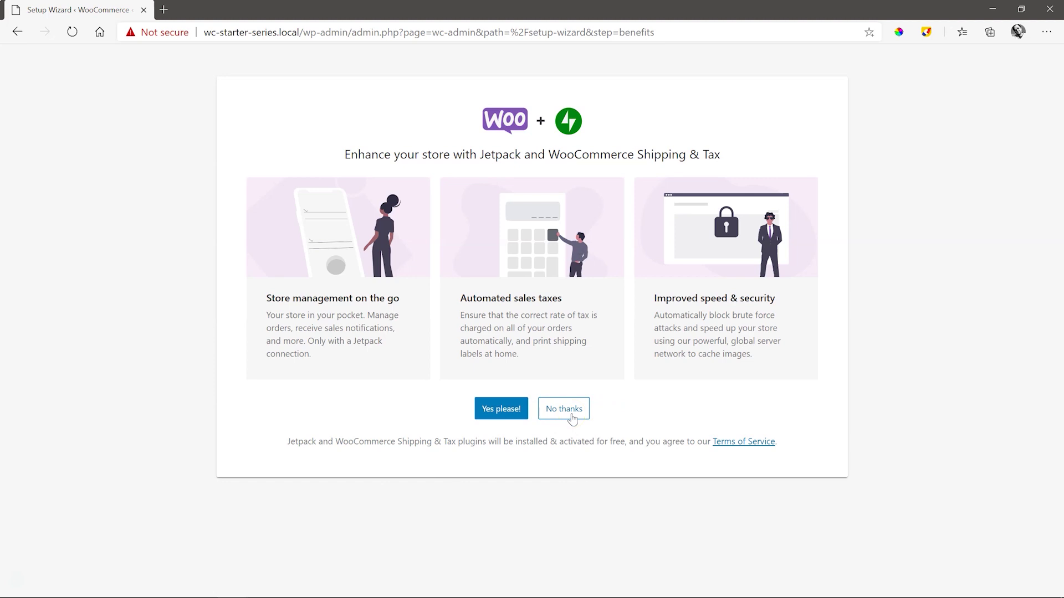
Skip the Jetpack and Shipping & Tax add-ons and finish the welcome tour to WooCommerce Home
left_click(571, 416)
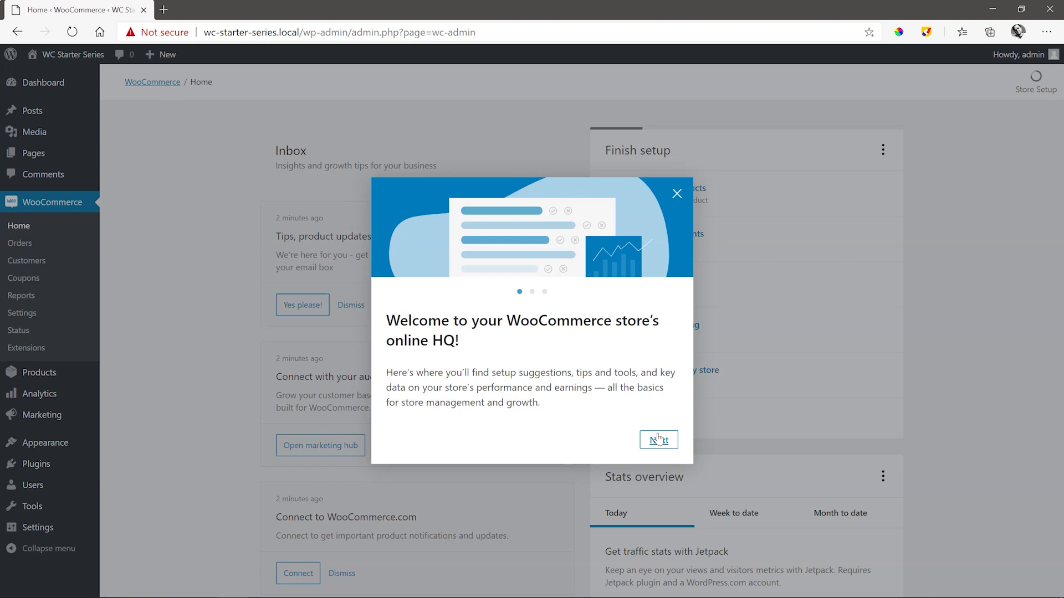
left_click(658, 440)
left_click(658, 440)
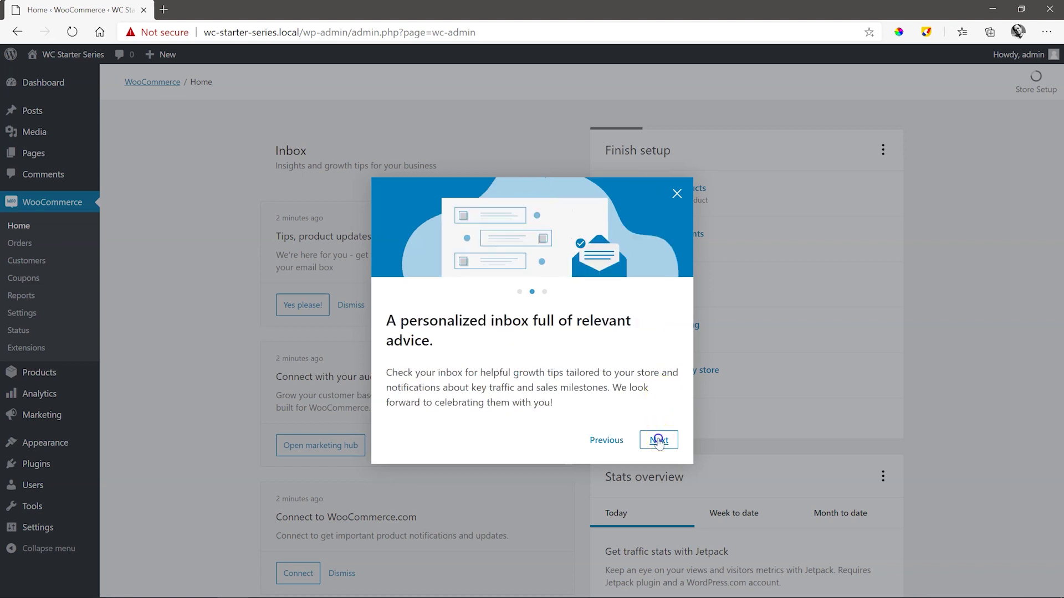
left_click(659, 442)
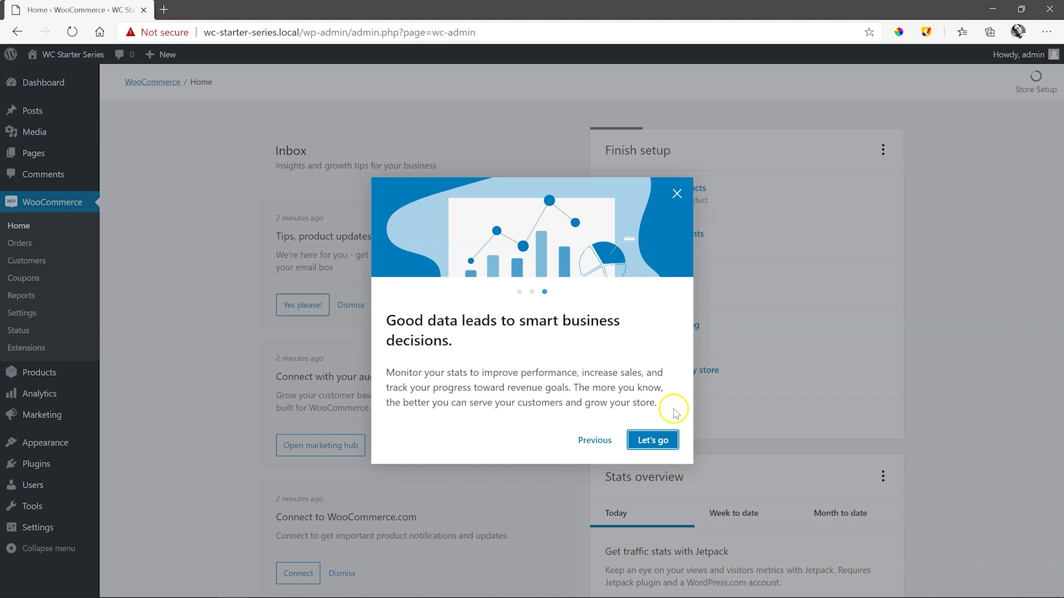
left_click(650, 441)
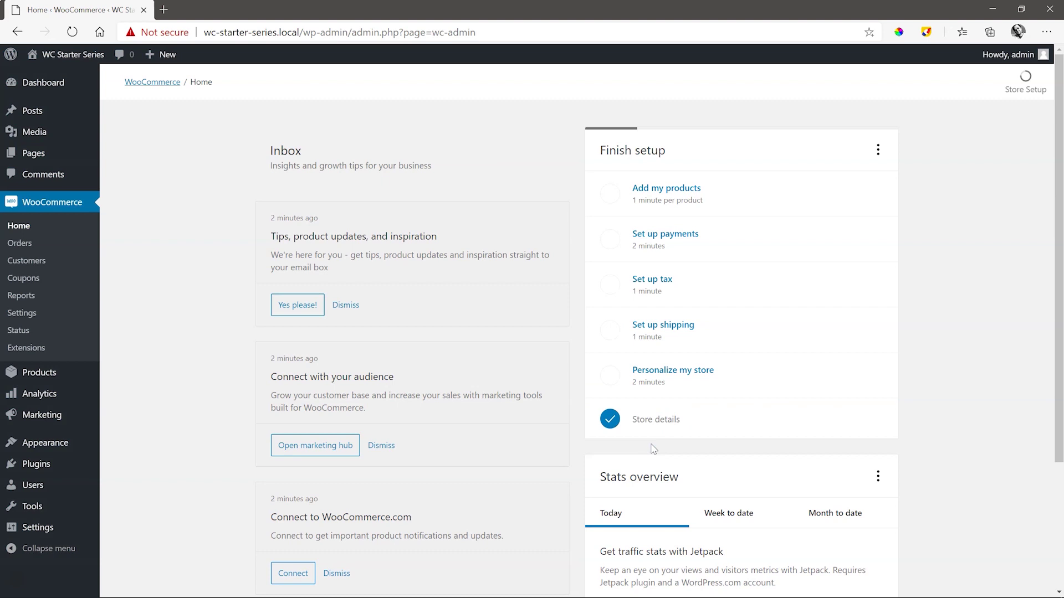
Look over the Dashboard and Marketing sections, then show Installed Plugins with WooCommerce 4.6.1 active
left_click(43, 83)
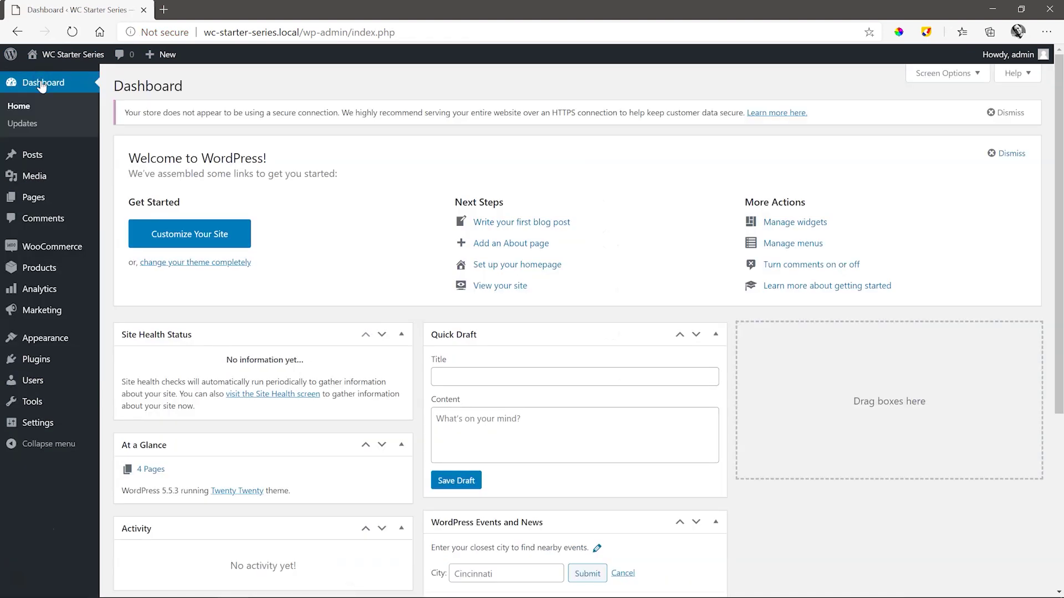
mouse_move(44, 244)
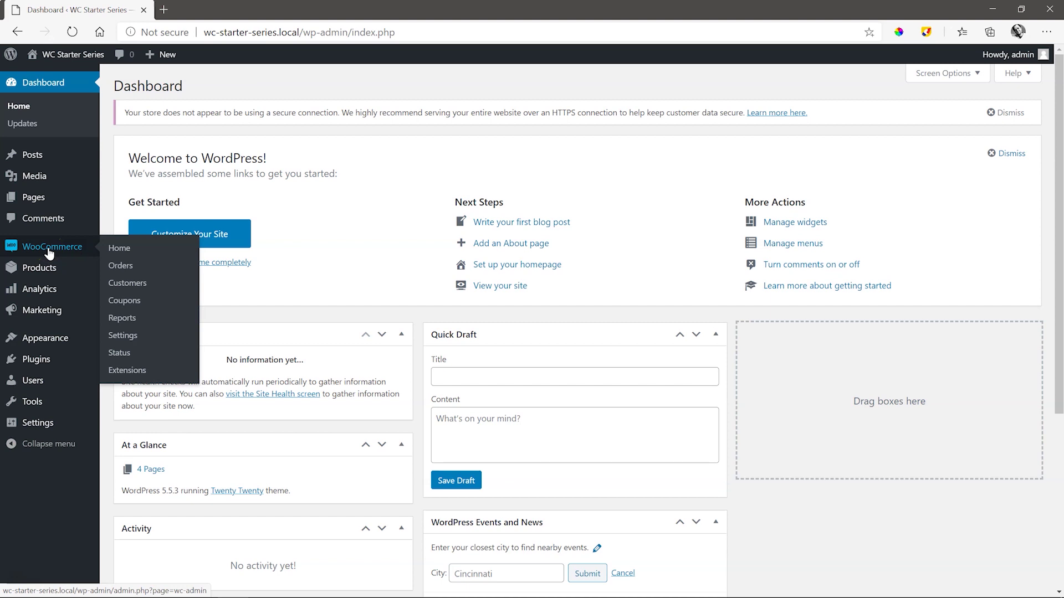
mouse_move(40, 276)
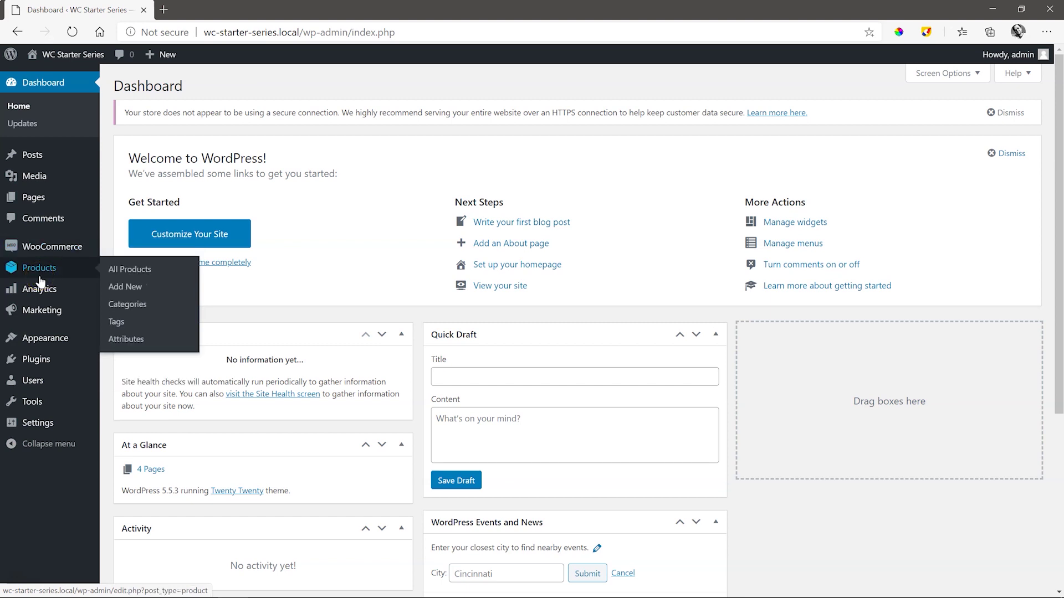
left_click(40, 309)
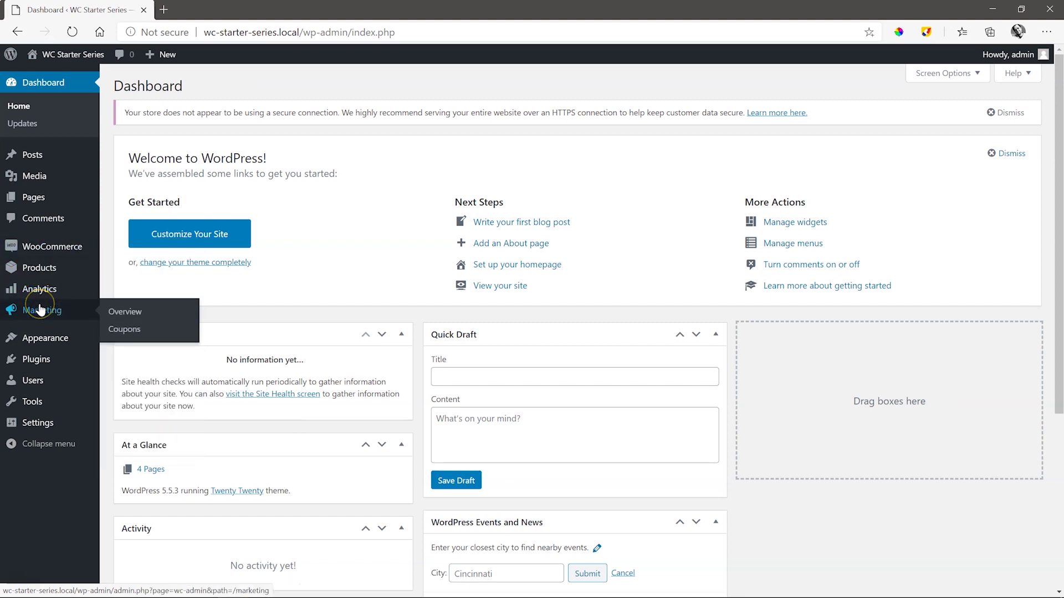
left_click(42, 360)
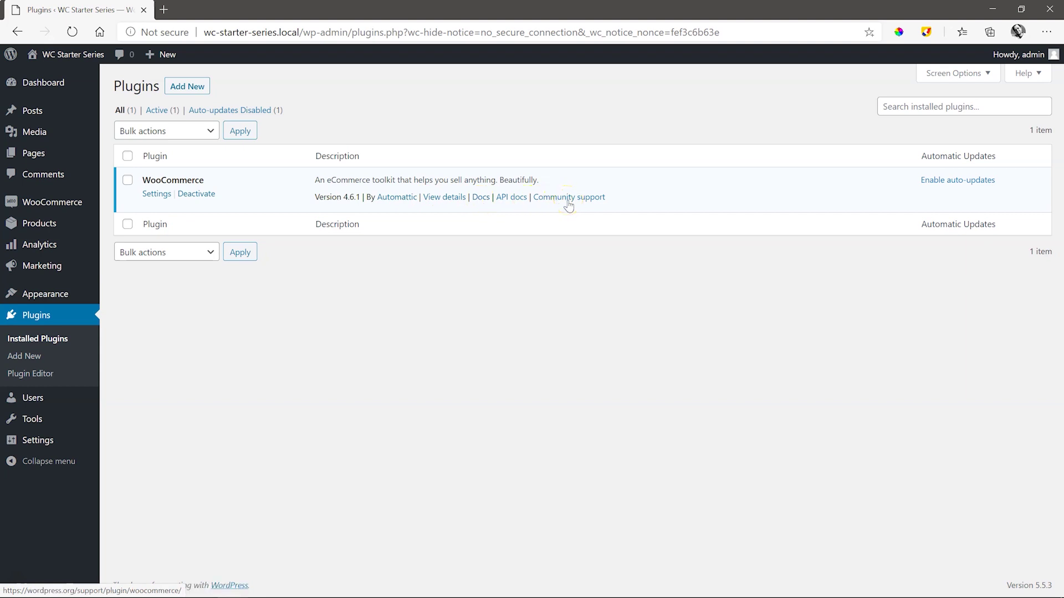
Show All Pages, listing the published Cart, Checkout, My account and Shop pages
left_click(22, 165)
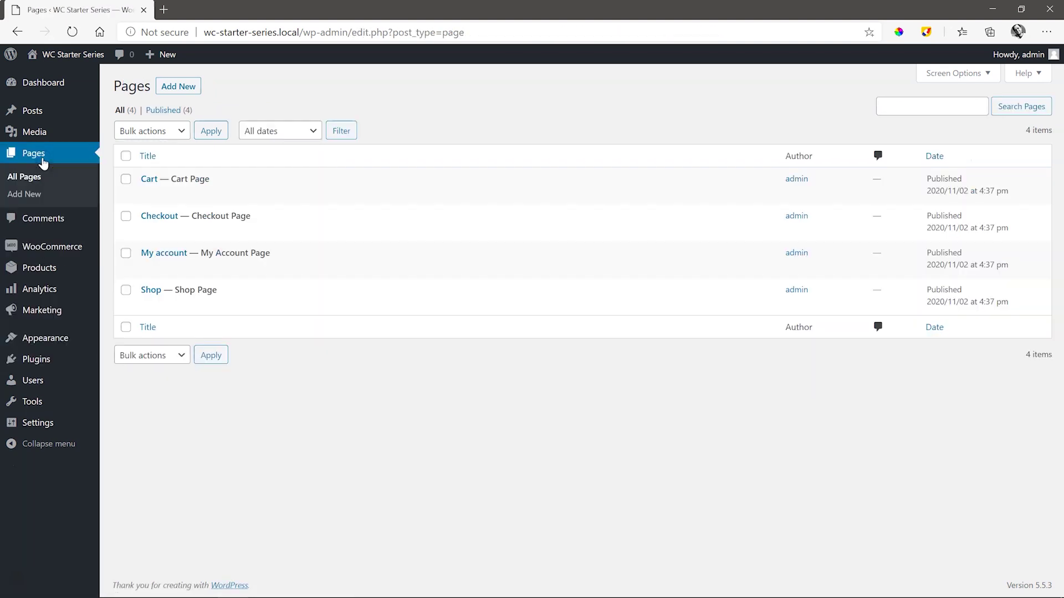
mouse_move(161, 176)
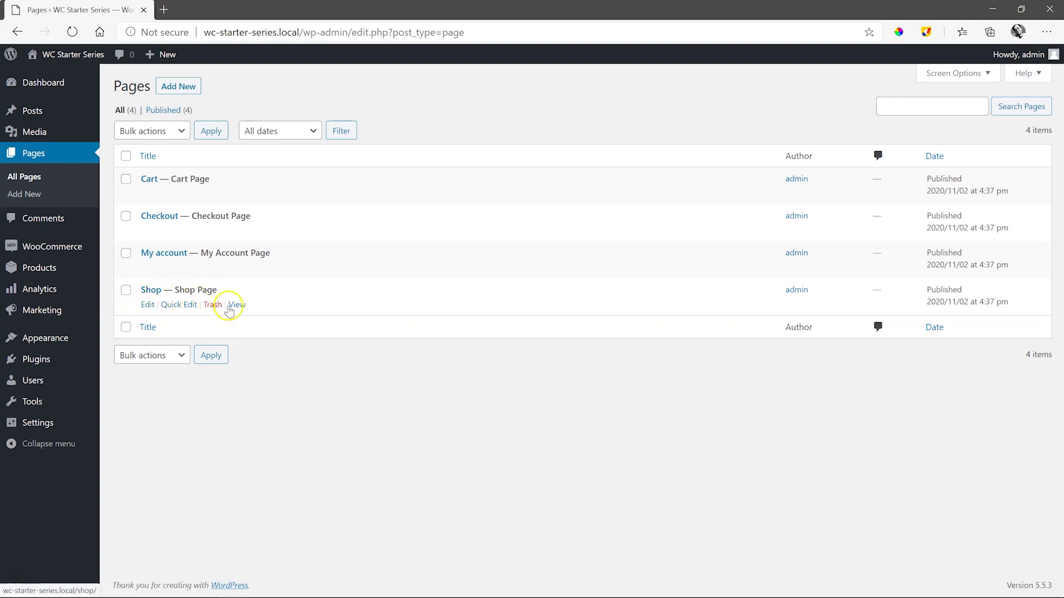
View the Shop page on the live site and highlight its 'no products found' notice
left_click(236, 305)
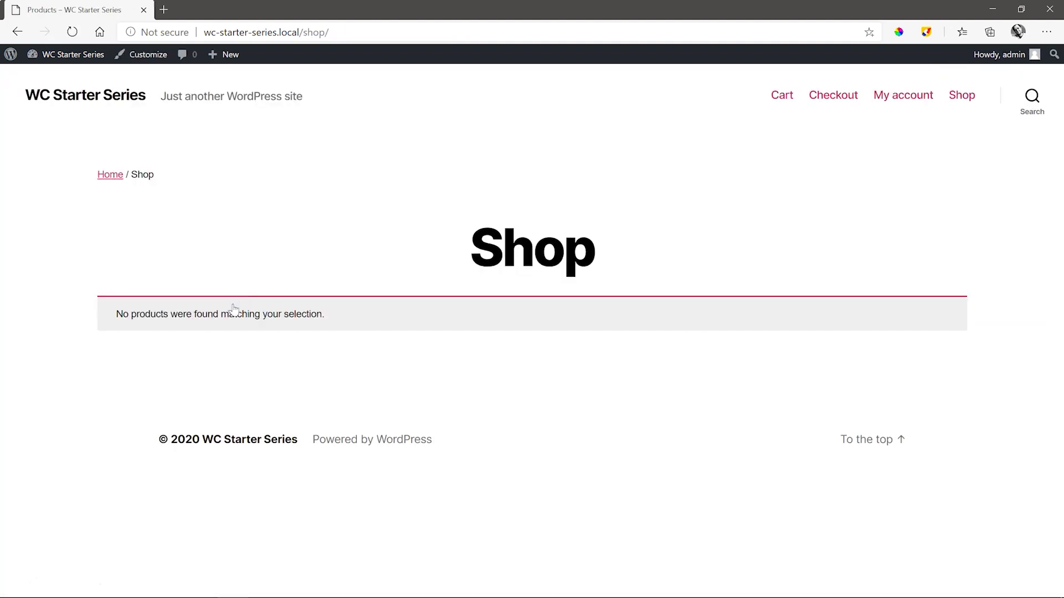
left_click_drag(114, 316, 332, 321)
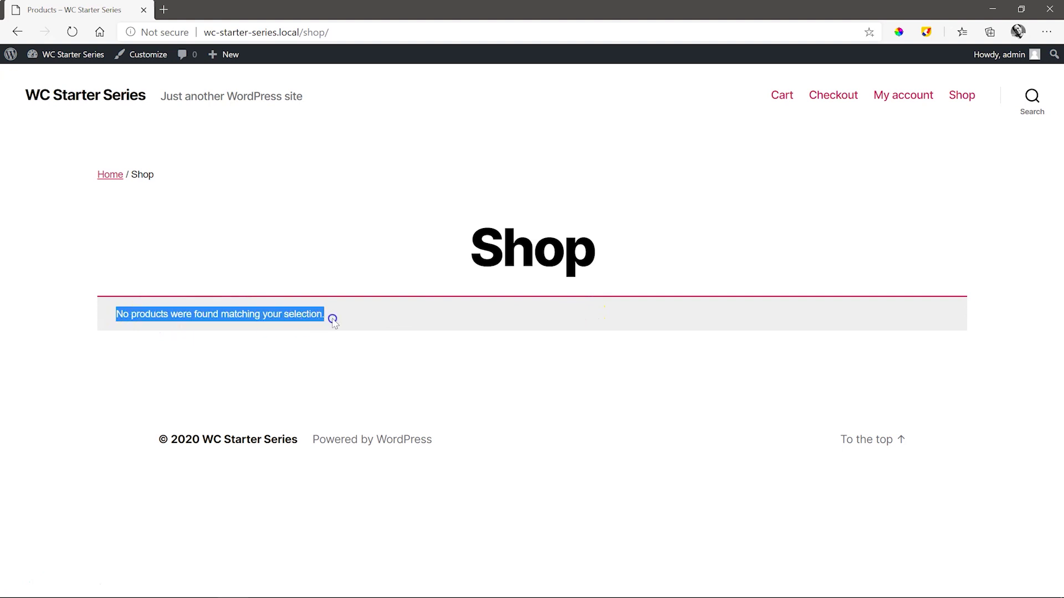